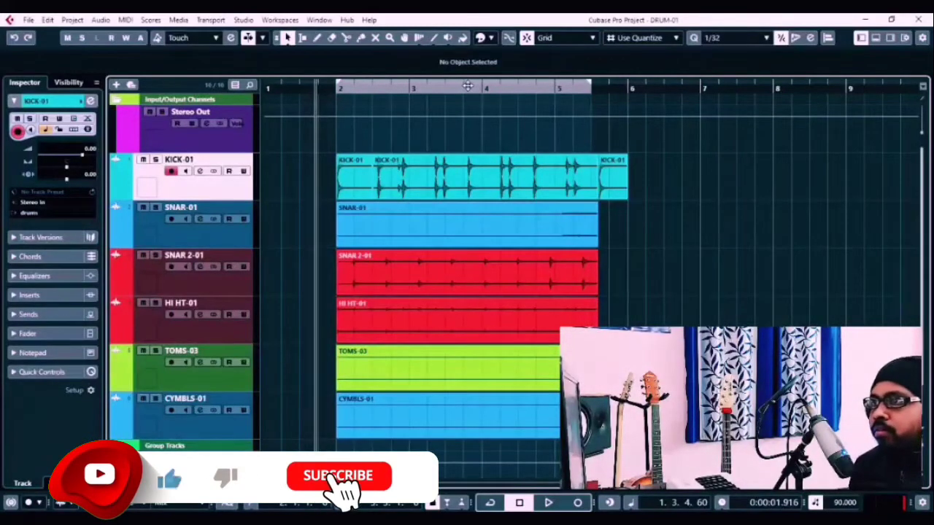
Listen to the full drum loop and solo the KICK-01 track.
{"action": "key", "text": "space"}
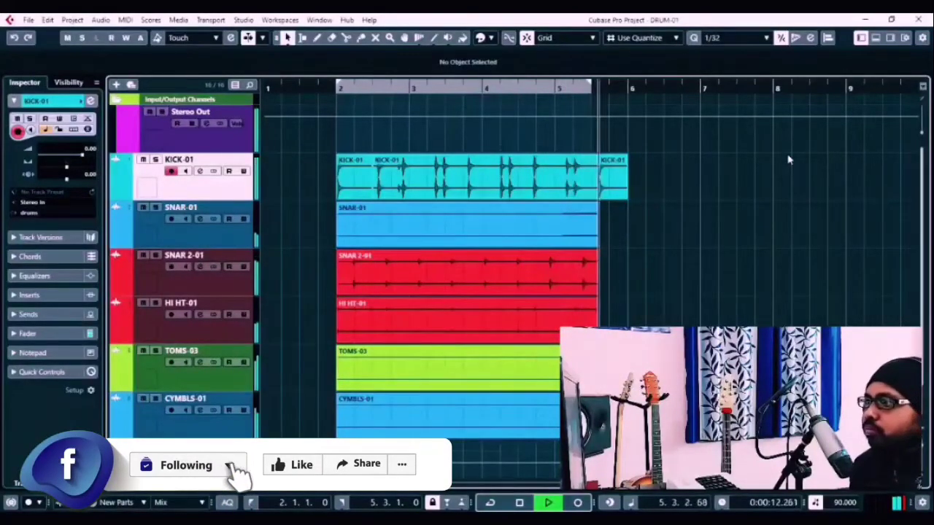
{"action": "key", "text": "space"}
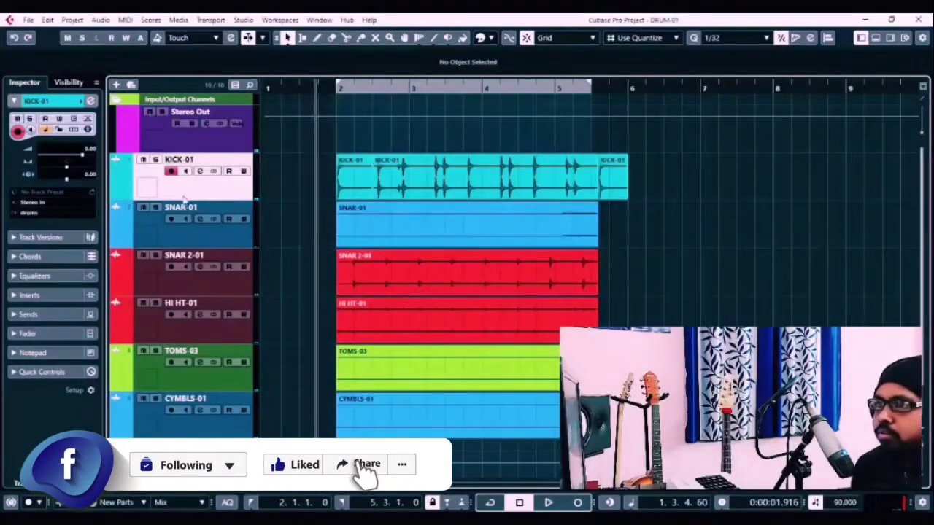
{"action": "left_click", "coordinate": [156, 160]}
{"action": "key", "text": "h"}
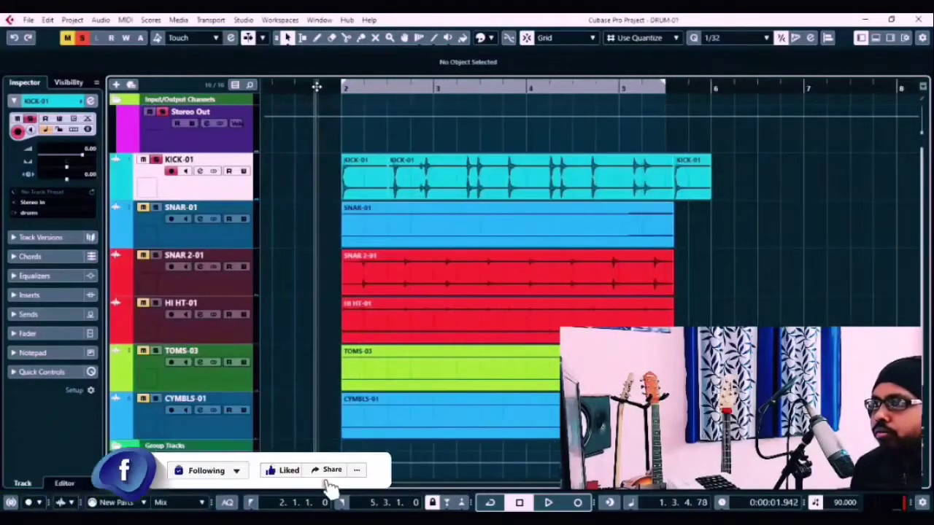
Load the Frequency equalizer into the first insert slot of KICK-01 and close the track's channel settings.
{"action": "left_click", "coordinate": [200, 171]}
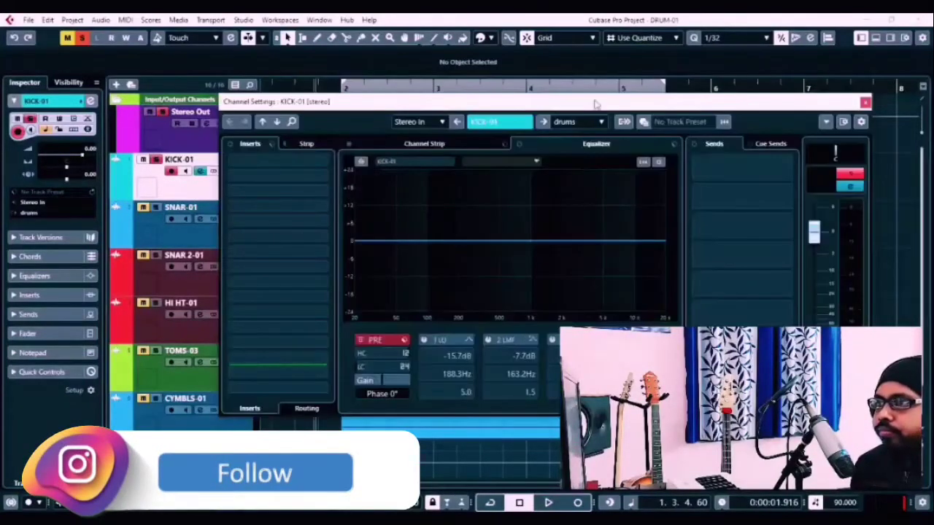
{"action": "left_click_drag", "start_coordinate": [436, 104], "coordinate": [436, 97]}
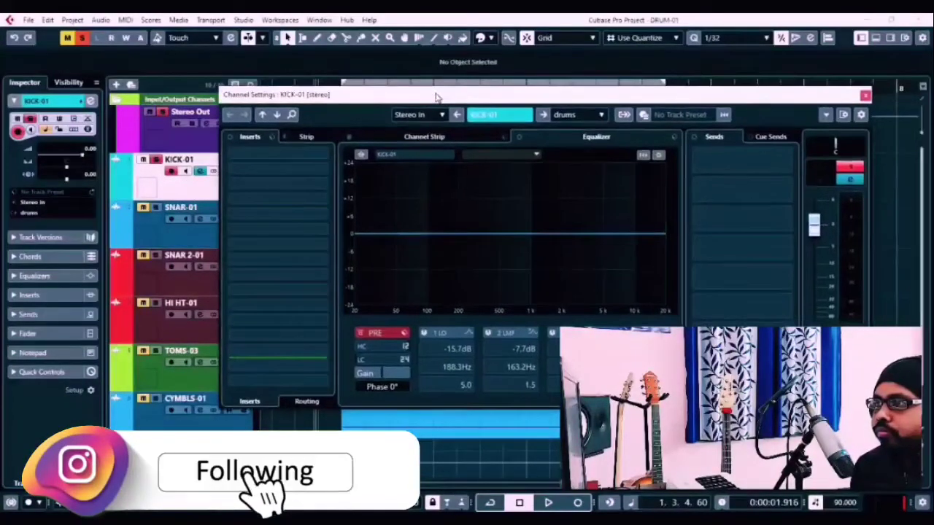
{"action": "left_click", "coordinate": [246, 155]}
{"action": "scroll", "coordinate": [248, 343], "scroll_direction": "down", "scroll_amount": 2}
{"action": "left_click", "coordinate": [245, 354]}
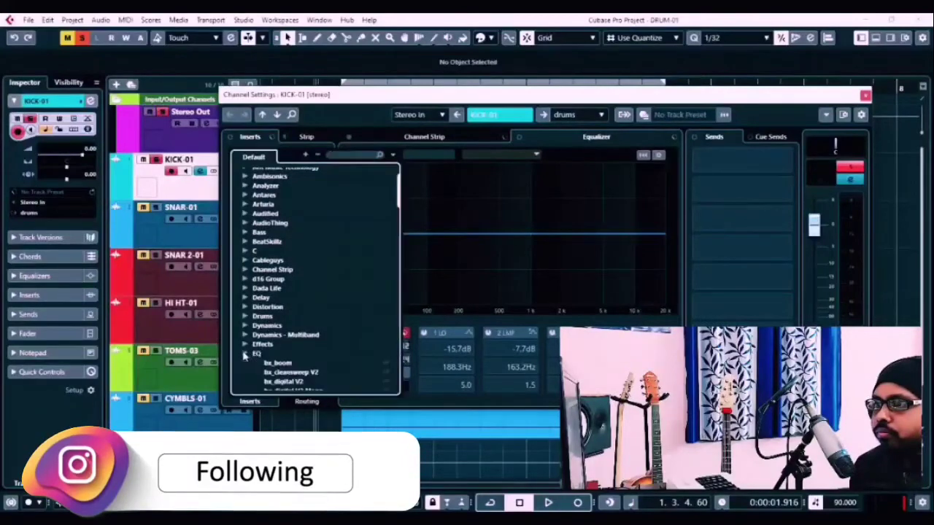
{"action": "scroll", "coordinate": [288, 334], "scroll_direction": "down", "scroll_amount": 7}
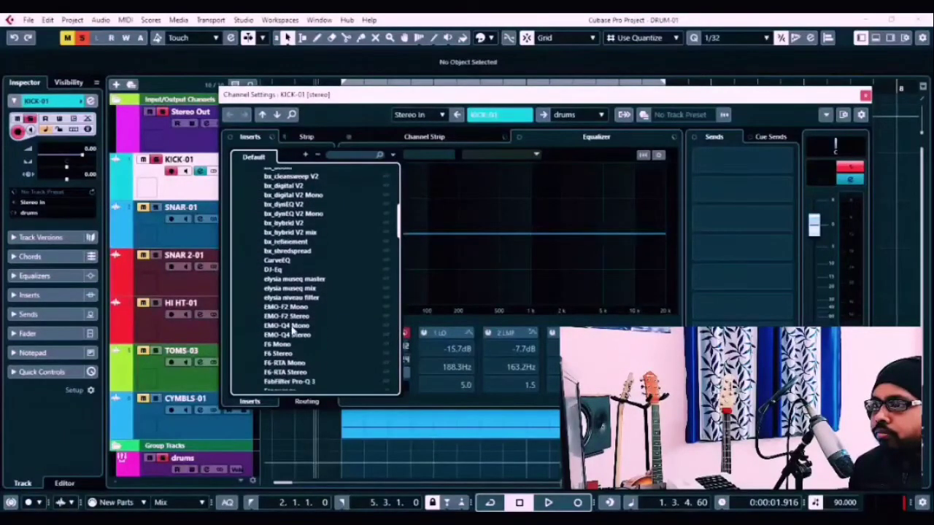
{"action": "scroll", "coordinate": [292, 332], "scroll_direction": "down", "scroll_amount": 3}
{"action": "left_click", "coordinate": [270, 307]}
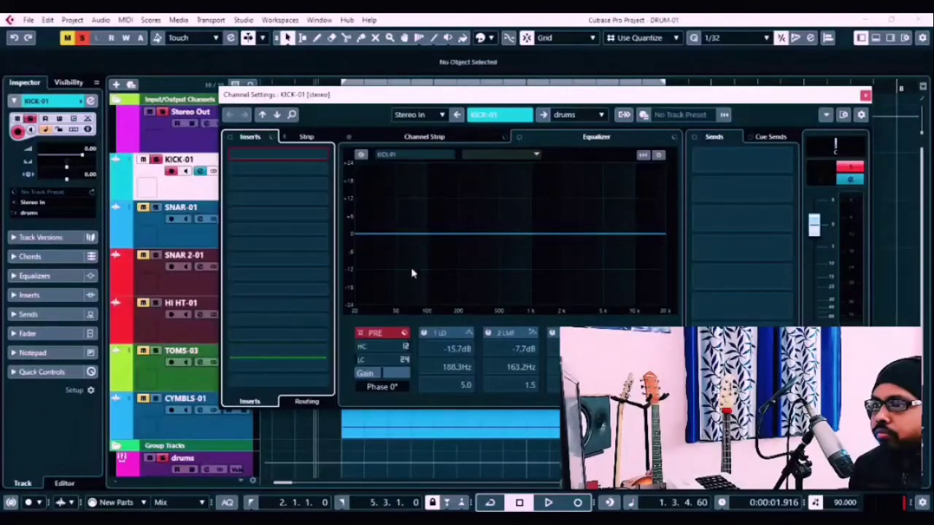
{"action": "left_click", "coordinate": [866, 97]}
{"action": "left_click_drag", "start_coordinate": [480, 45], "coordinate": [545, 32]}
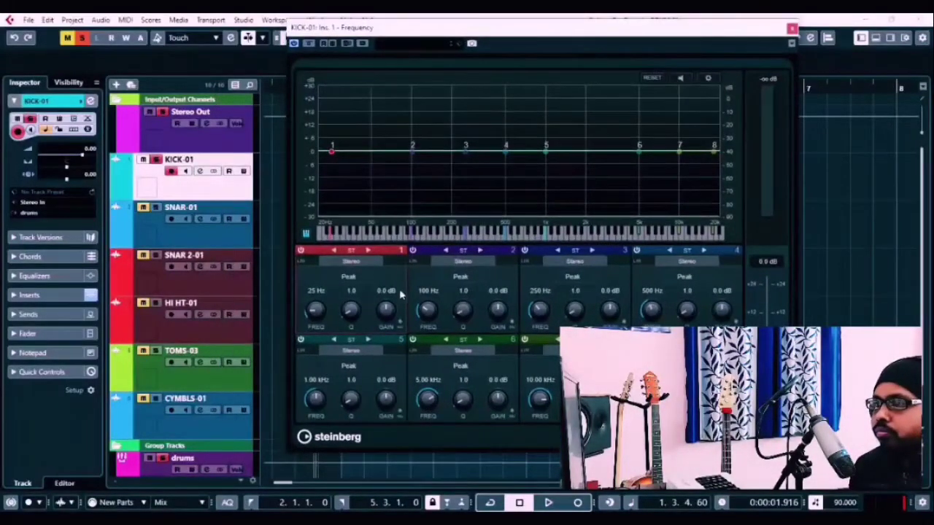
While the kick plays, shape band 2 of the Frequency equalizer into a boost of about 5 dB at 70 Hz with a Q of 3.4.
{"action": "key", "text": "space"}
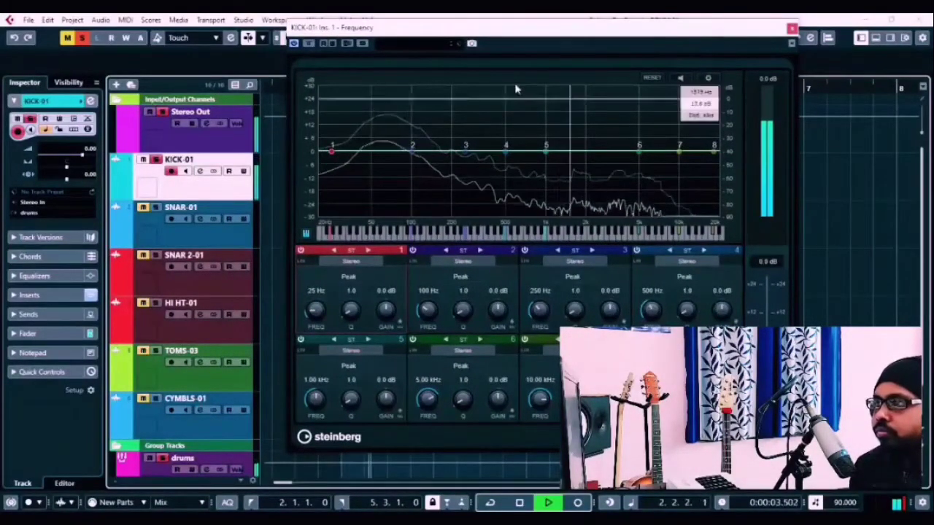
{"action": "left_click_drag", "start_coordinate": [414, 157], "coordinate": [442, 177]}
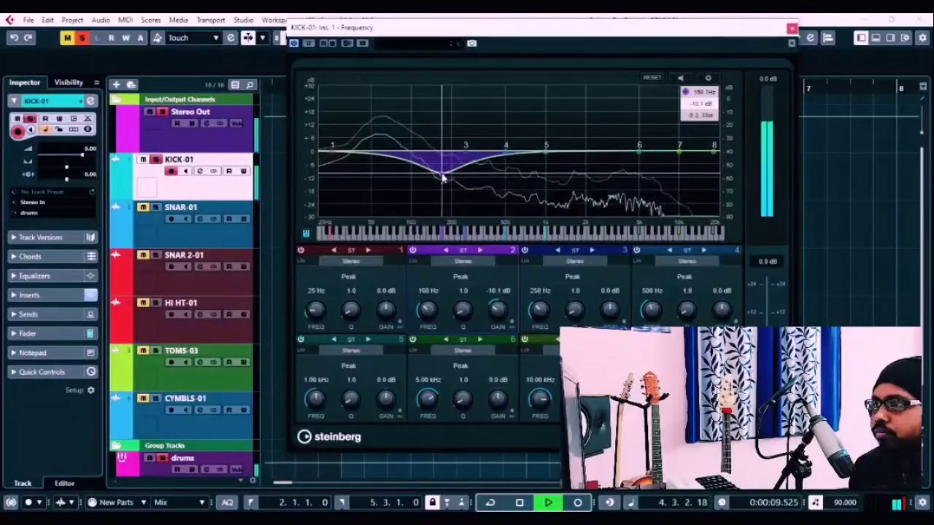
{"action": "scroll", "coordinate": [442, 177], "scroll_direction": "up", "scroll_amount": 3}
{"action": "scroll", "coordinate": [442, 178], "scroll_direction": "down", "scroll_amount": 5}
{"action": "scroll", "coordinate": [443, 178], "scroll_direction": "up", "scroll_amount": 6}
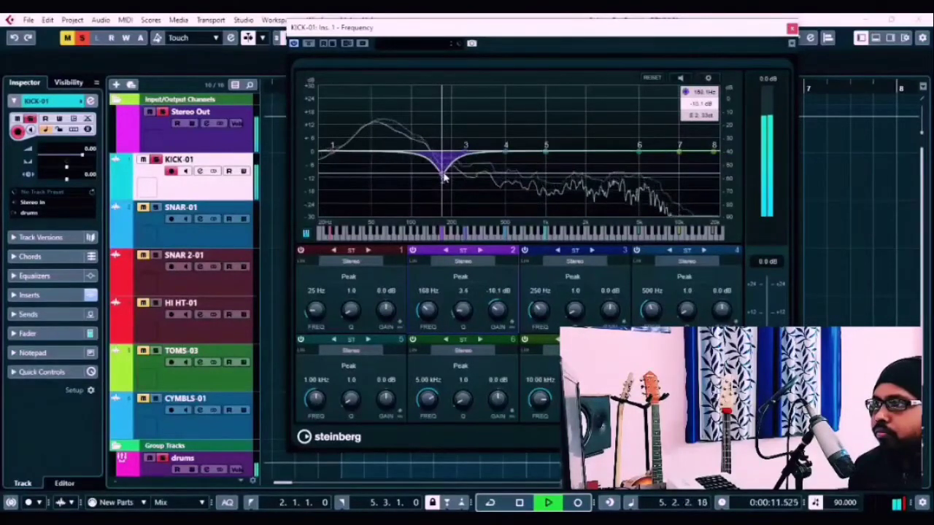
{"action": "left_click_drag", "start_coordinate": [443, 178], "coordinate": [398, 144]}
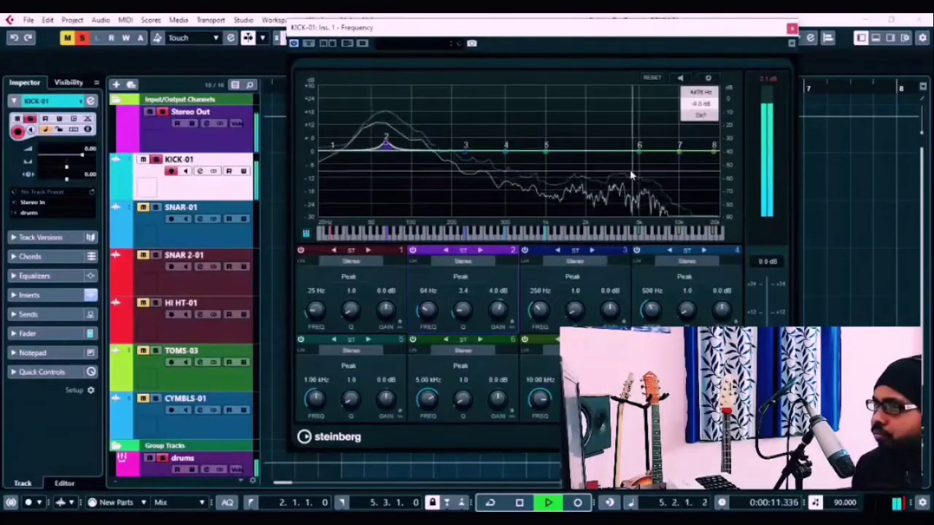
{"action": "key", "text": "space"}
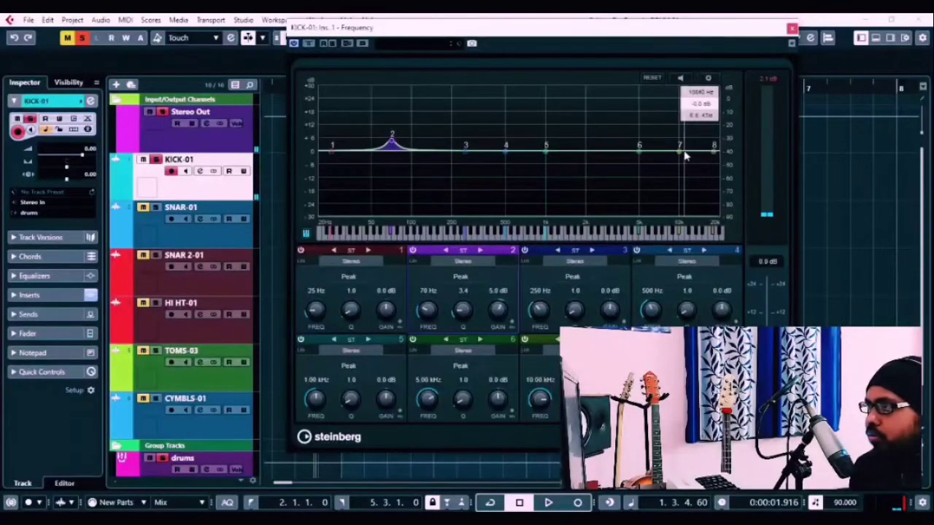
Boost band 7 of the kick equalizer by about 7 dB at 10 kHz and set band 2 to about 6.1 dB at 56 Hz.
{"action": "left_click_drag", "start_coordinate": [680, 155], "coordinate": [679, 150]}
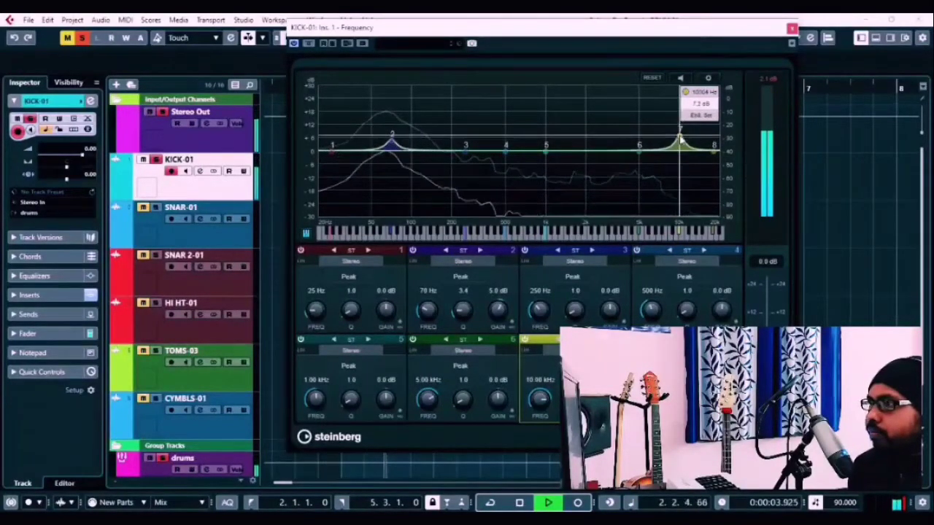
{"action": "left_click_drag", "start_coordinate": [395, 146], "coordinate": [408, 145]}
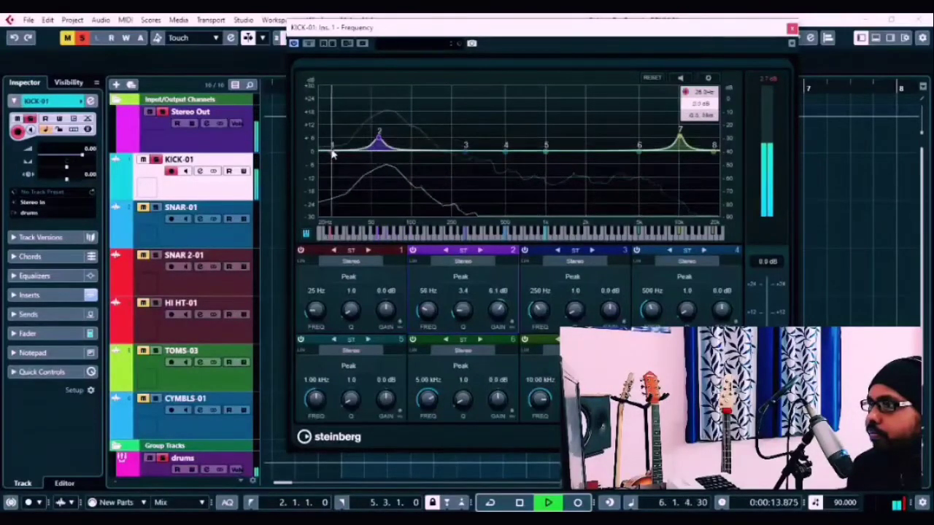
Cut band 1 of the kick equalizer by about 9.3 dB at 23 Hz and raise band 2 to about 7.4 dB at 63 Hz.
{"action": "left_click_drag", "start_coordinate": [332, 152], "coordinate": [333, 167]}
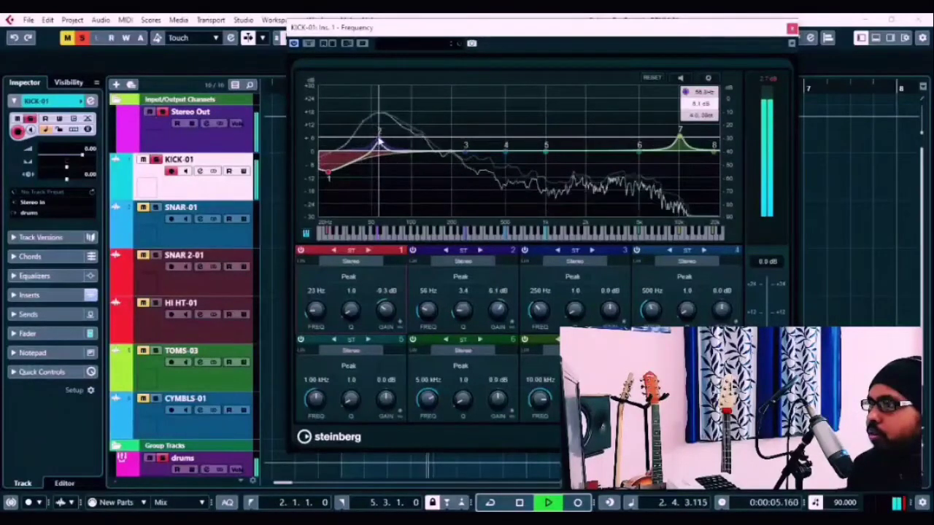
{"action": "left_click_drag", "start_coordinate": [379, 141], "coordinate": [384, 129]}
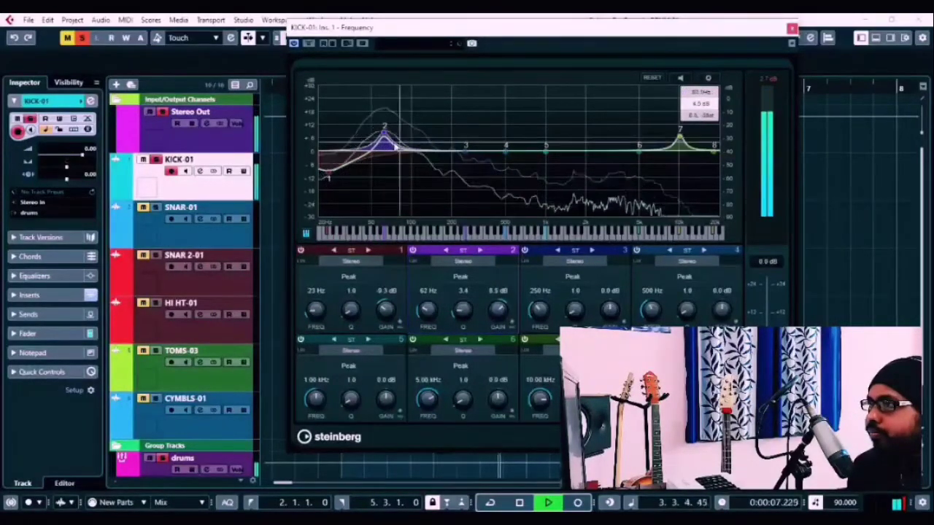
{"action": "left_click_drag", "start_coordinate": [388, 137], "coordinate": [389, 140]}
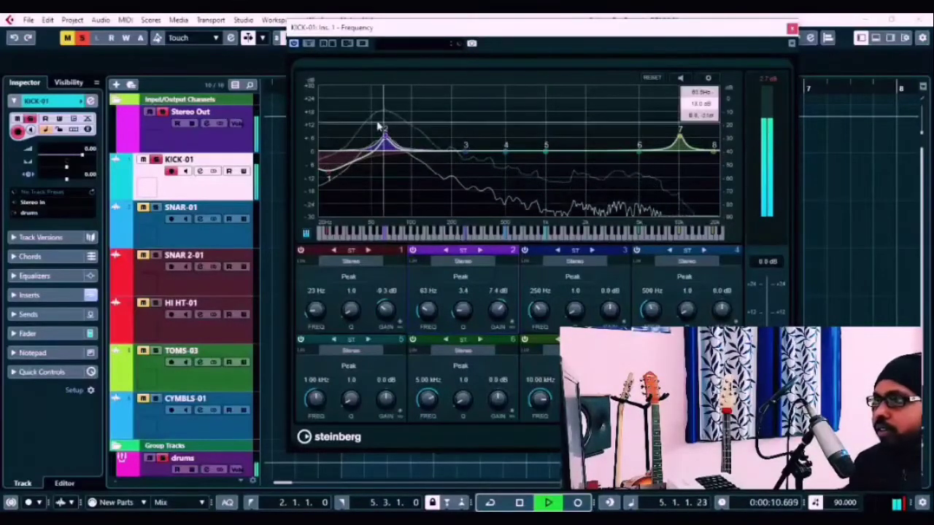
Play the soloed kick with the Frequency equalizer active and bypassed to compare the sound.
{"action": "key", "text": "space"}
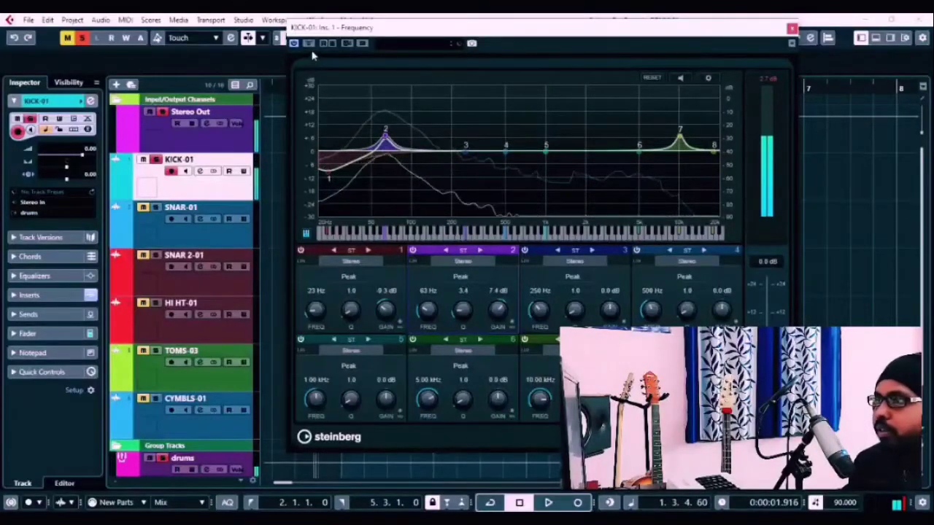
{"action": "key", "text": "space"}
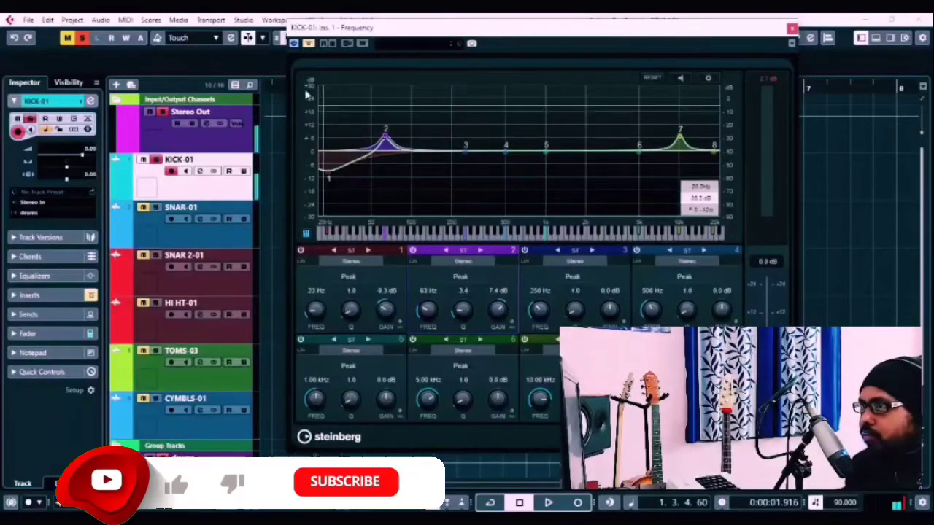
{"action": "key", "text": "space"}
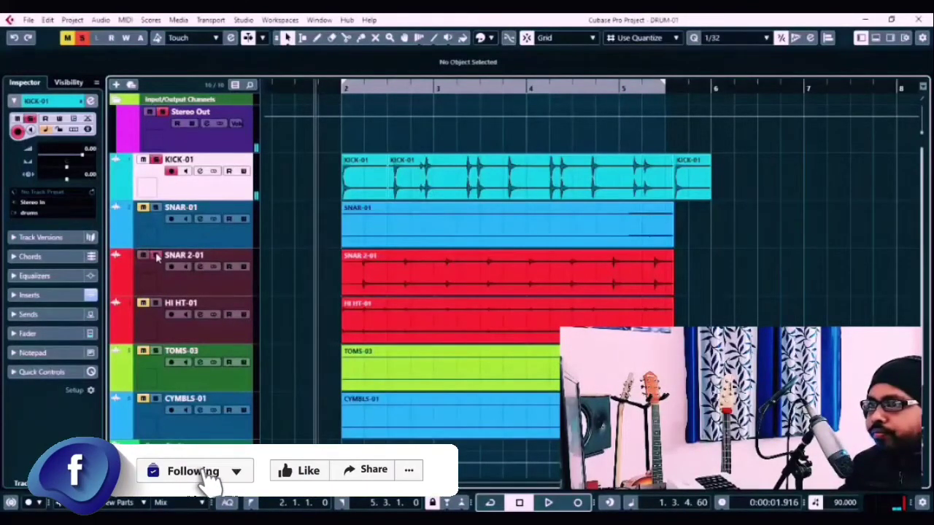
Open the channel settings of the soloed SNAR 2-01 track during playback and switch off its low-cut filter.
{"action": "key", "text": "space"}
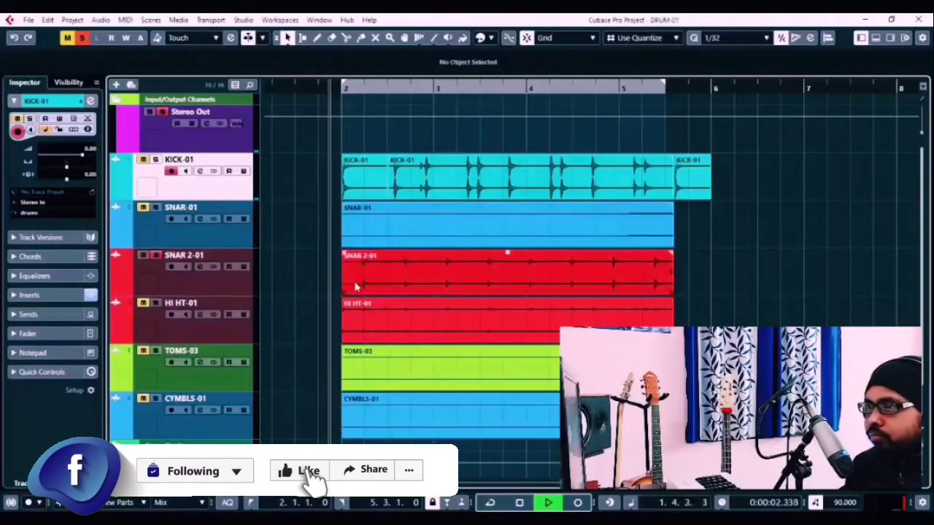
{"action": "left_click", "coordinate": [222, 288]}
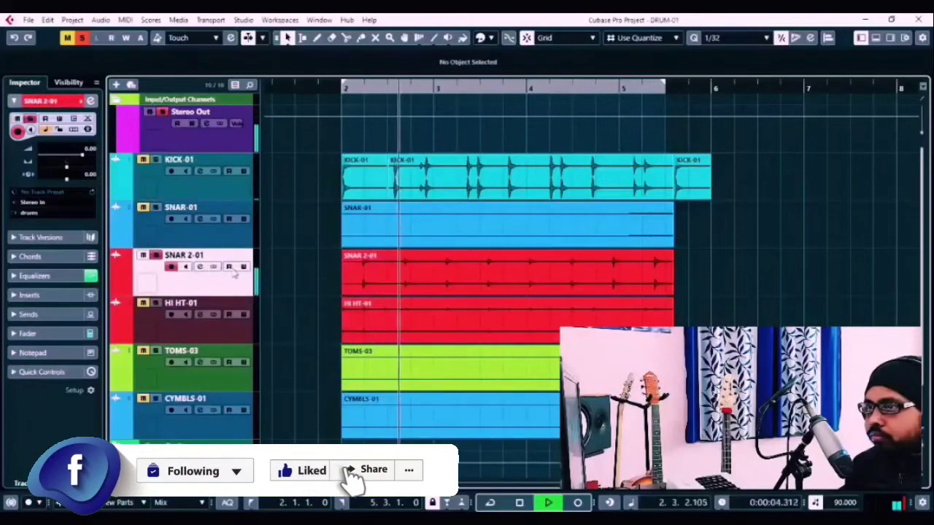
{"action": "left_click", "coordinate": [199, 267]}
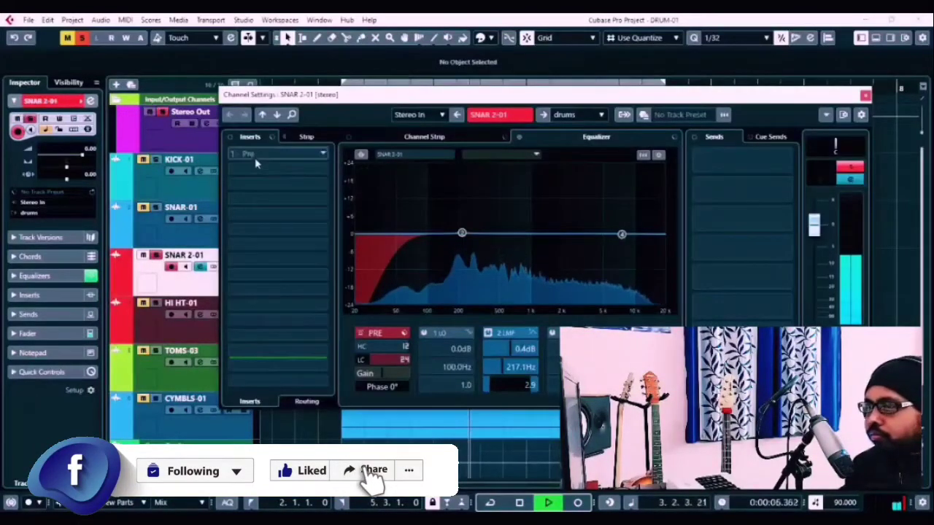
{"action": "left_click", "coordinate": [361, 359]}
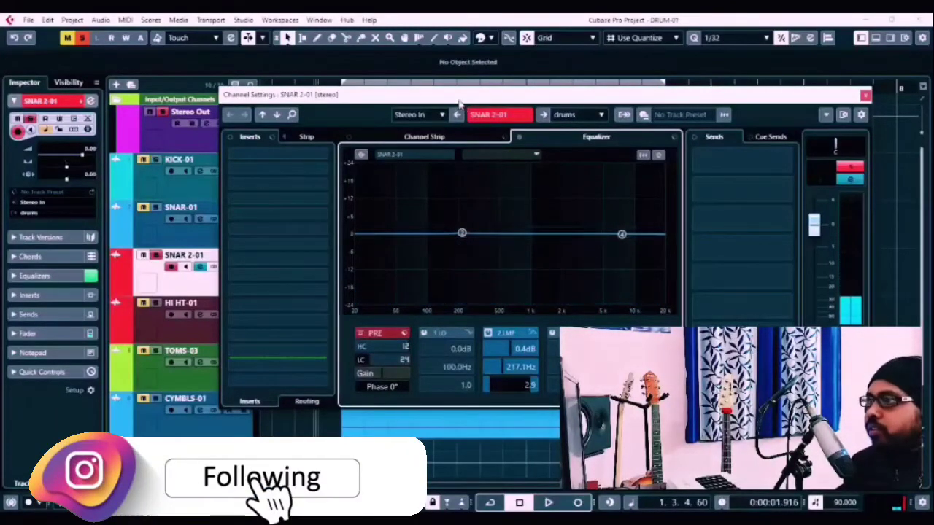
{"action": "left_click_drag", "start_coordinate": [455, 103], "coordinate": [429, 103]}
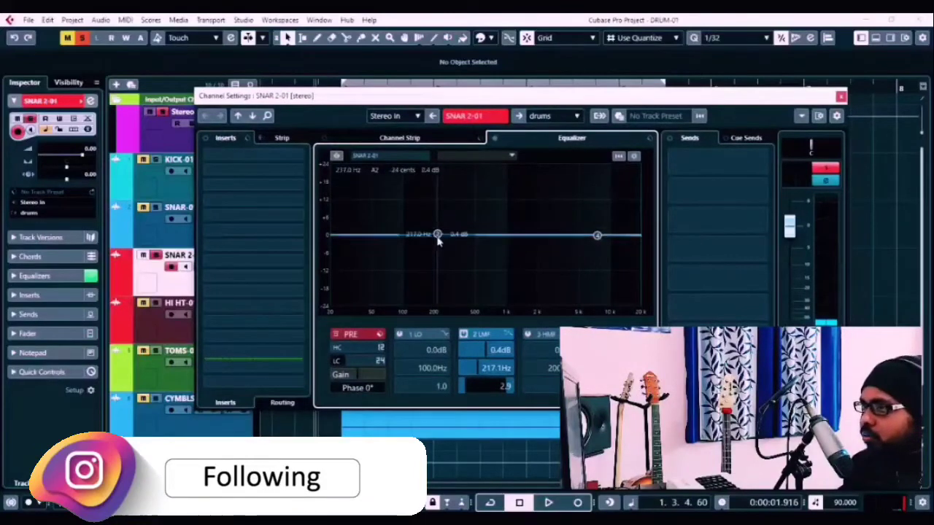
During snare playback, set equalizer band 2 to about 3.3 dB at 131 Hz and band 4 to about 3.3 dB at 927 Hz.
{"action": "key", "text": "space"}
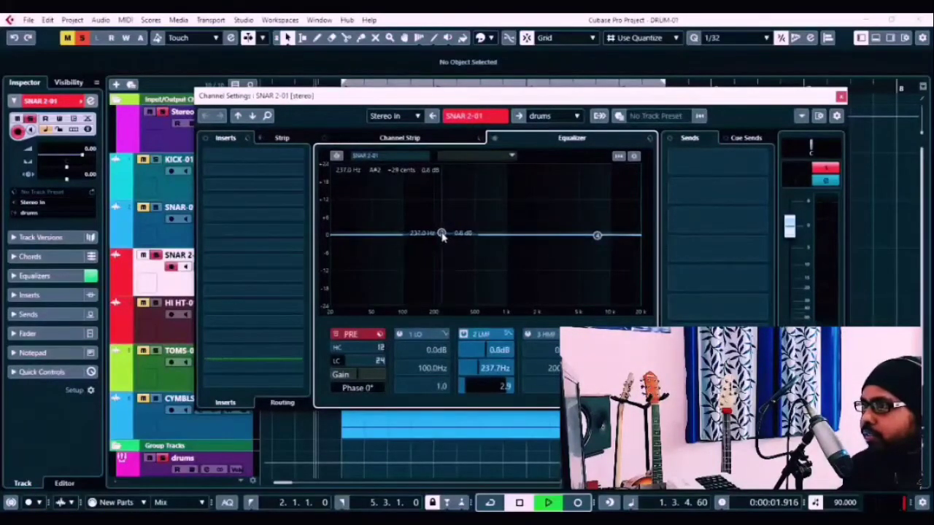
{"action": "left_click_drag", "start_coordinate": [443, 235], "coordinate": [417, 225]}
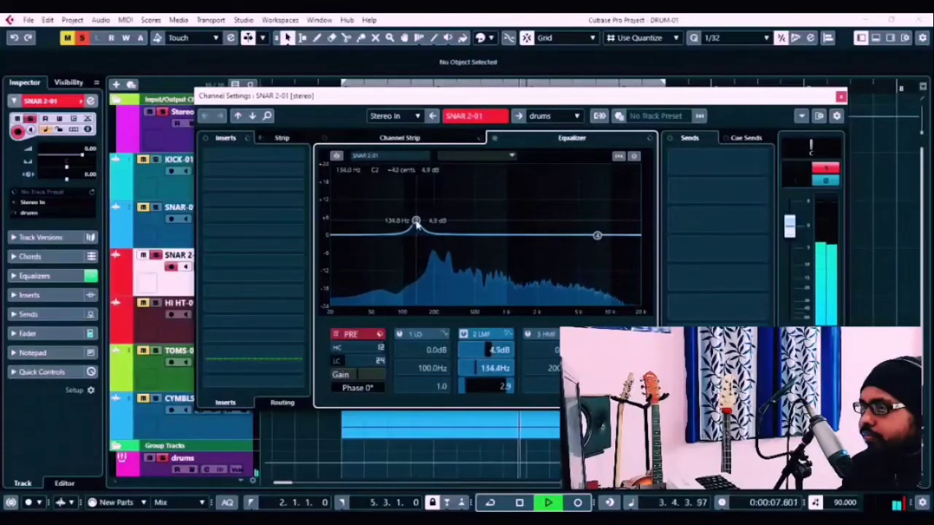
{"action": "left_click_drag", "start_coordinate": [587, 232], "coordinate": [496, 229]}
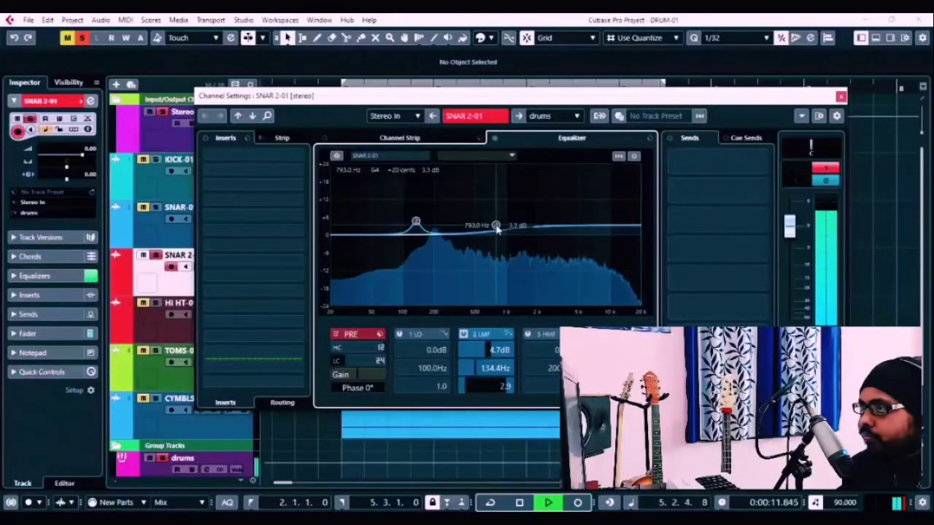
{"action": "left_click_drag", "start_coordinate": [417, 222], "coordinate": [414, 226]}
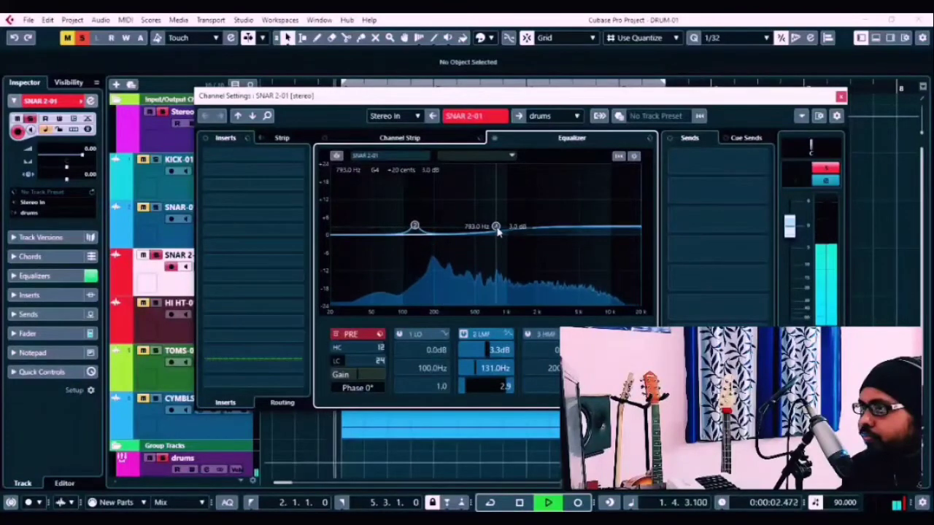
{"action": "left_click_drag", "start_coordinate": [497, 227], "coordinate": [503, 226]}
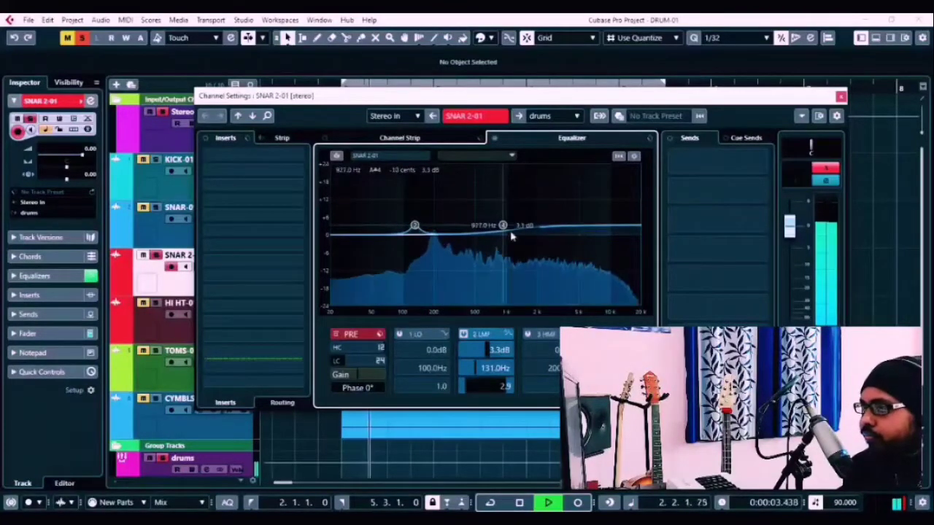
Re-enable the snare's low-cut filter and shift its boosts higher, with band 2 at about 4.7 dB and 365 Hz and band 4 above 2 kHz.
{"action": "left_click", "coordinate": [337, 361]}
{"action": "left_click_drag", "start_coordinate": [348, 364], "coordinate": [360, 363]}
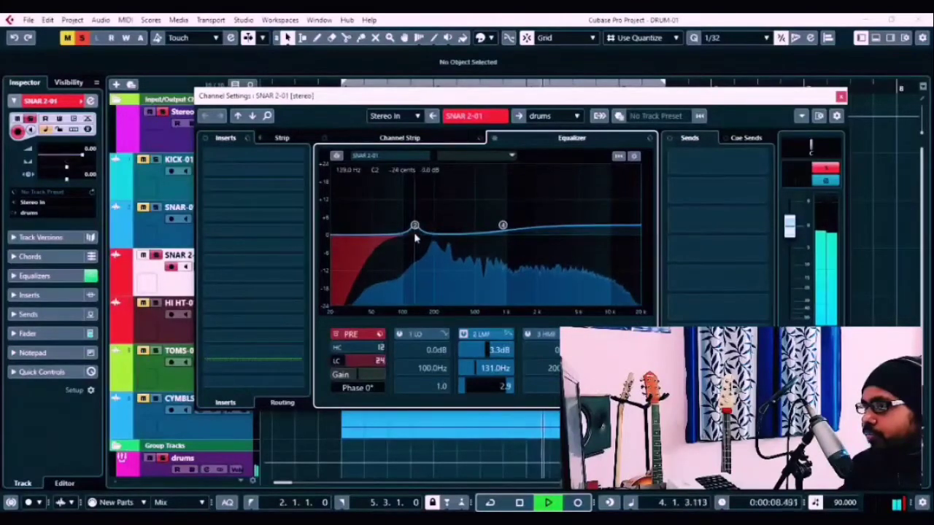
{"action": "left_click_drag", "start_coordinate": [414, 225], "coordinate": [549, 228]}
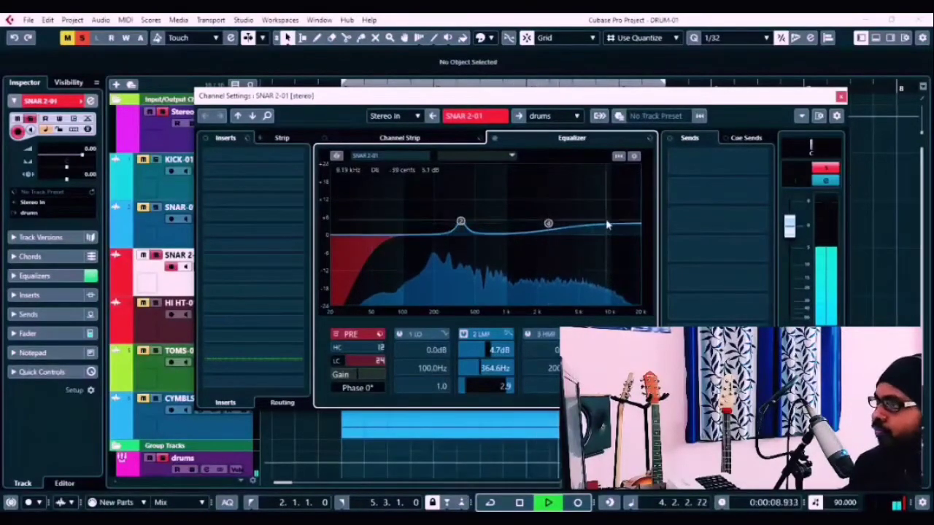
{"action": "key", "text": "space"}
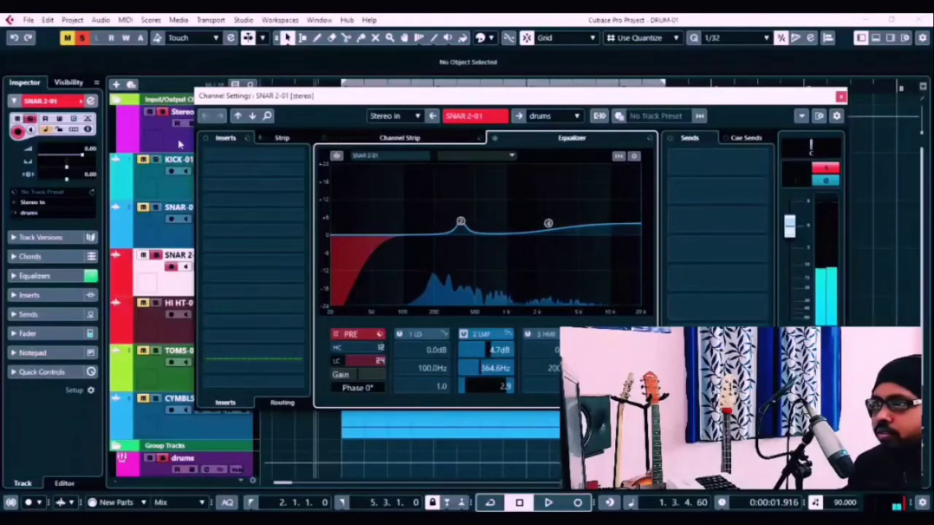
Play the soloed SNAR 2-01 track with its equalizer bypassed and active to compare the sound, and close its channel settings.
{"action": "left_click", "coordinate": [494, 139]}
{"action": "key", "text": "space"}
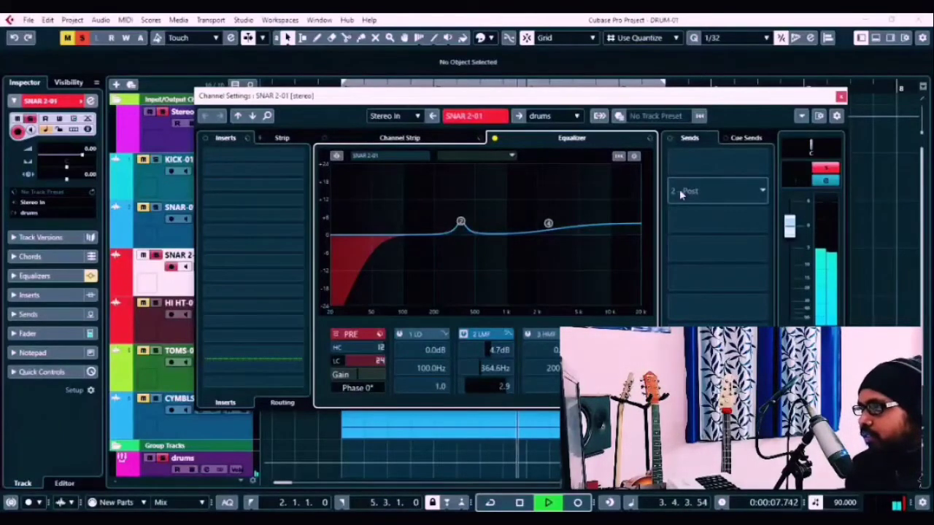
{"action": "key", "text": "space"}
{"action": "left_click", "coordinate": [495, 140]}
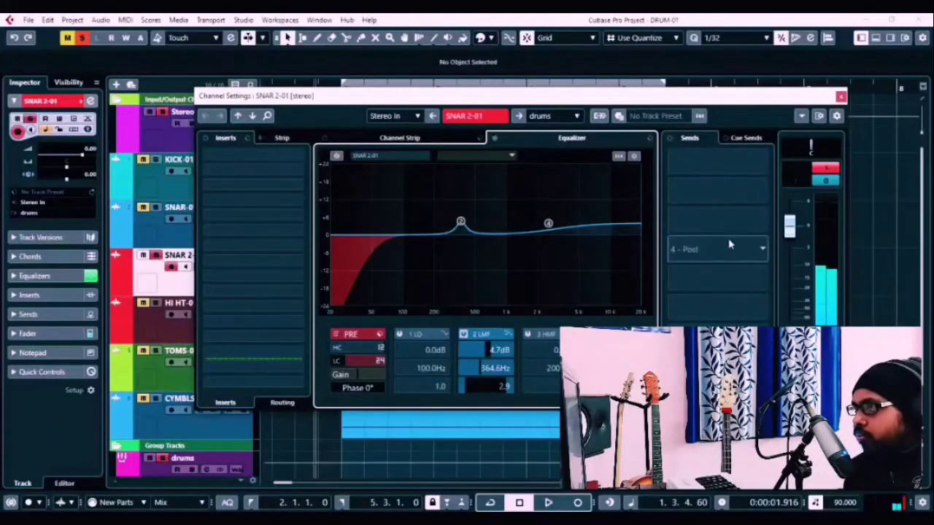
{"action": "key", "text": "space"}
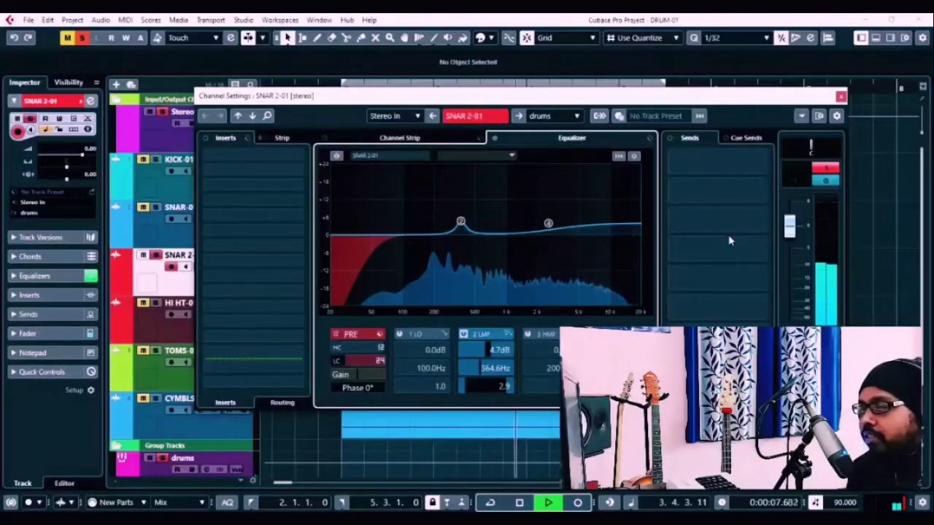
{"action": "key", "text": "space"}
{"action": "left_click", "coordinate": [841, 97]}
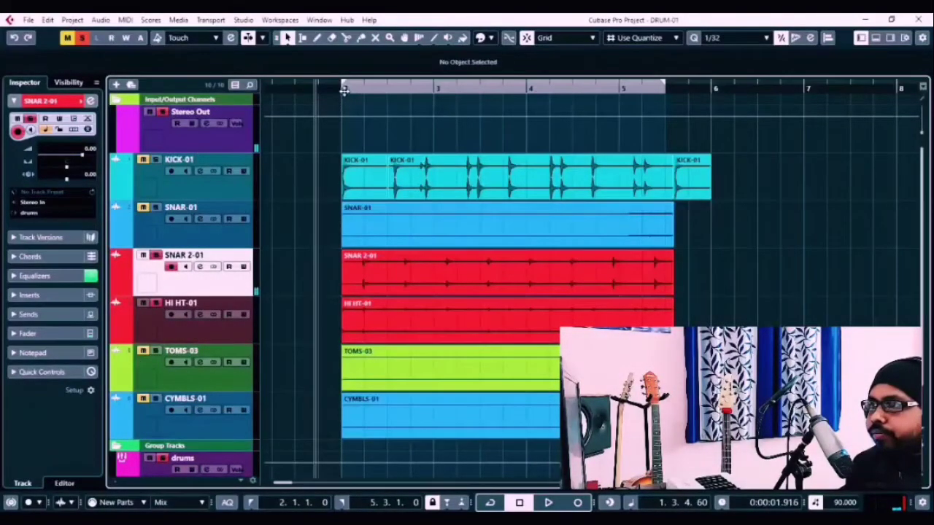
Solo the HI HT-01 track, open its channel settings during playback and lower its low-cut filter to 20 Hz.
{"action": "key", "text": "space"}
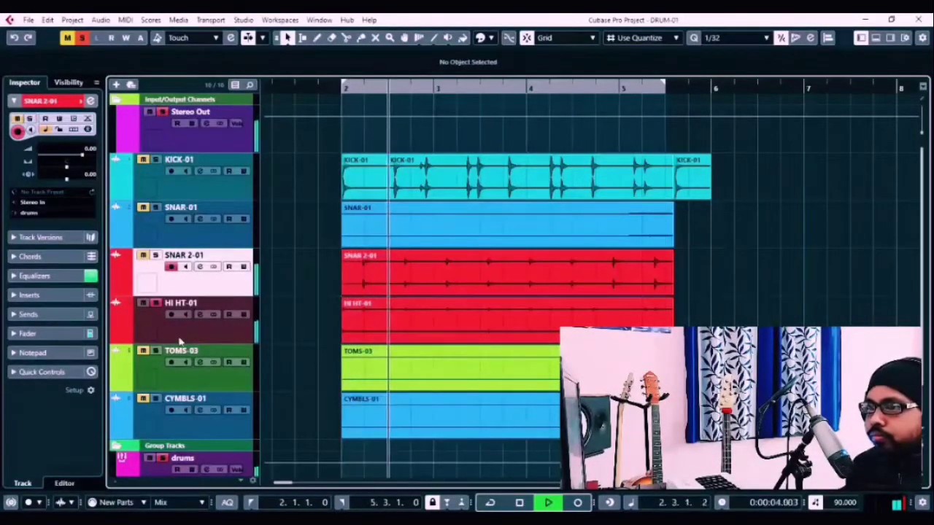
{"action": "left_click", "coordinate": [200, 316]}
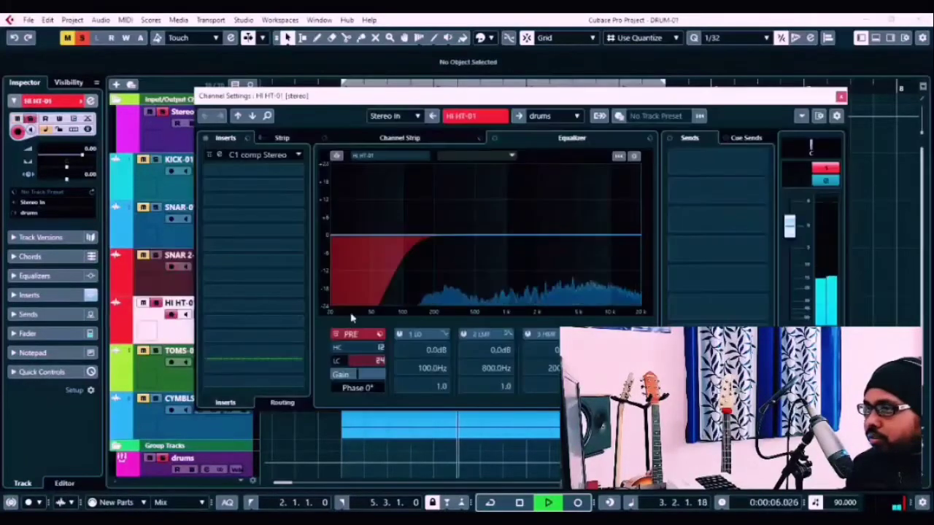
{"action": "left_click_drag", "start_coordinate": [334, 360], "coordinate": [303, 367]}
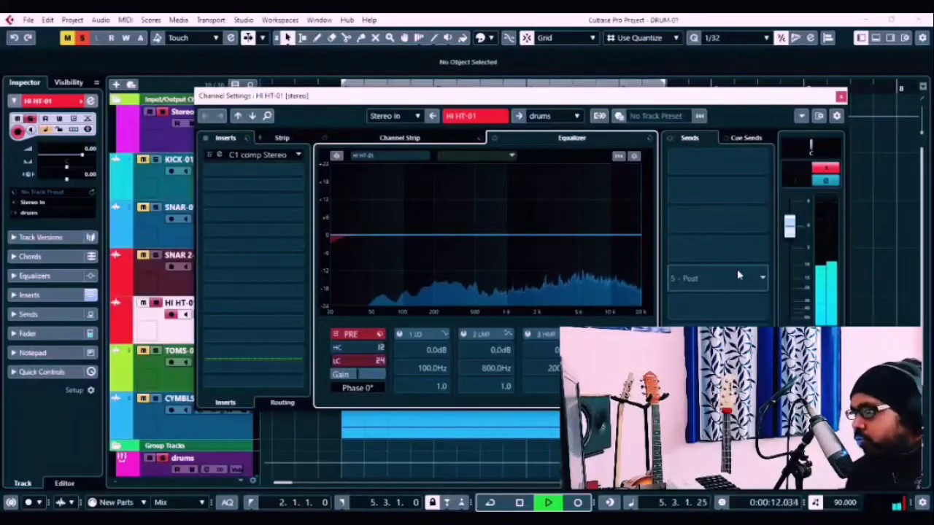
{"action": "key", "text": "space"}
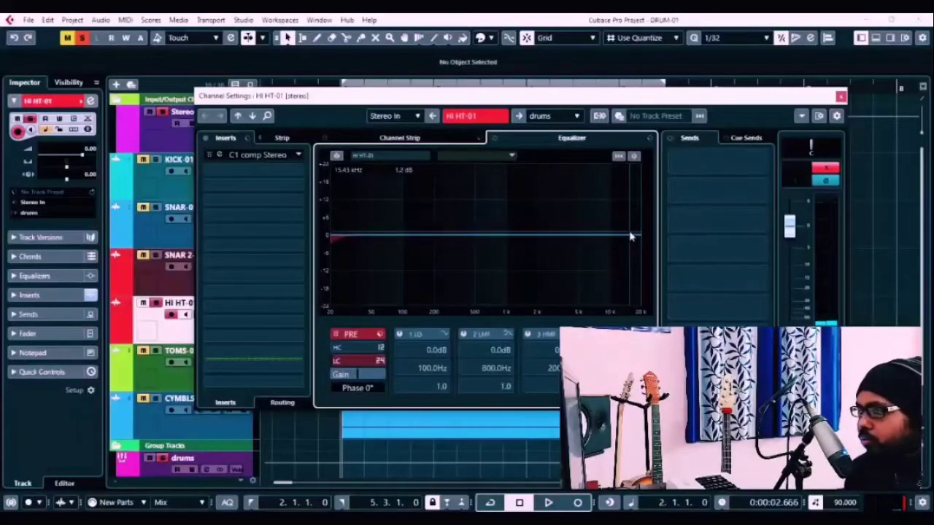
Replay the hi-hat and raise its low-cut filter frequency to above 80 Hz.
{"action": "key", "text": "space"}
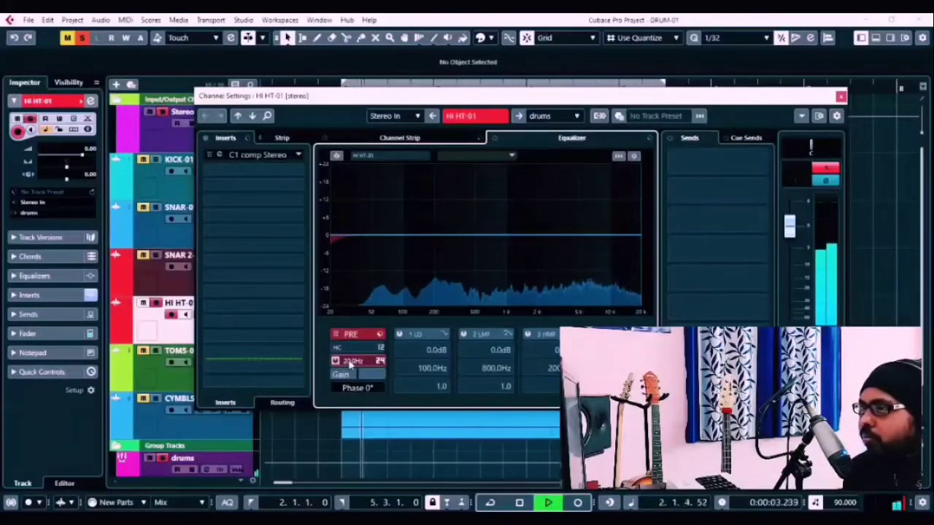
{"action": "scroll", "coordinate": [359, 365], "scroll_direction": "up", "scroll_amount": 6}
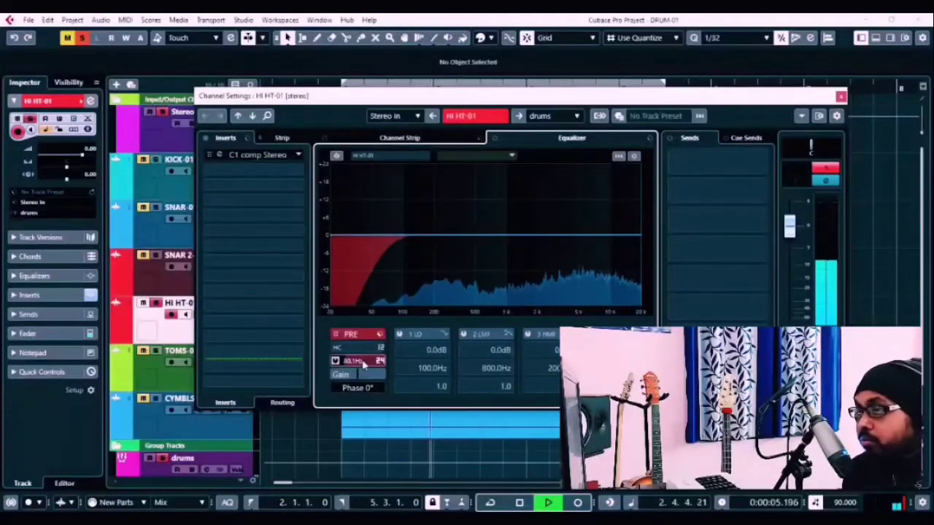
{"action": "scroll", "coordinate": [364, 365], "scroll_direction": "up", "scroll_amount": 3}
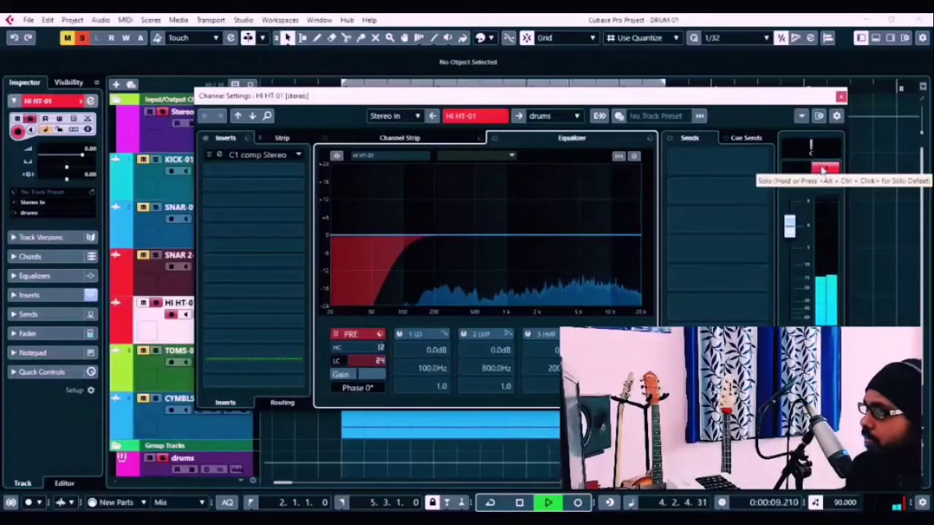
Remove the C1 comp Stereo insert from the hi-hat channel, listen to the result and close the channel settings.
{"action": "left_click", "coordinate": [299, 155]}
{"action": "left_click", "coordinate": [228, 216]}
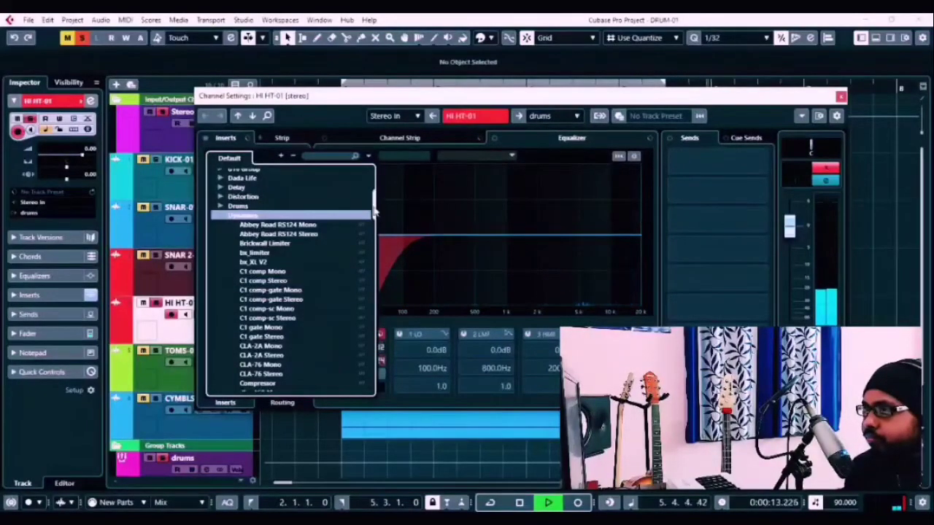
{"action": "left_click_drag", "start_coordinate": [375, 210], "coordinate": [374, 163]}
{"action": "left_click", "coordinate": [248, 178]}
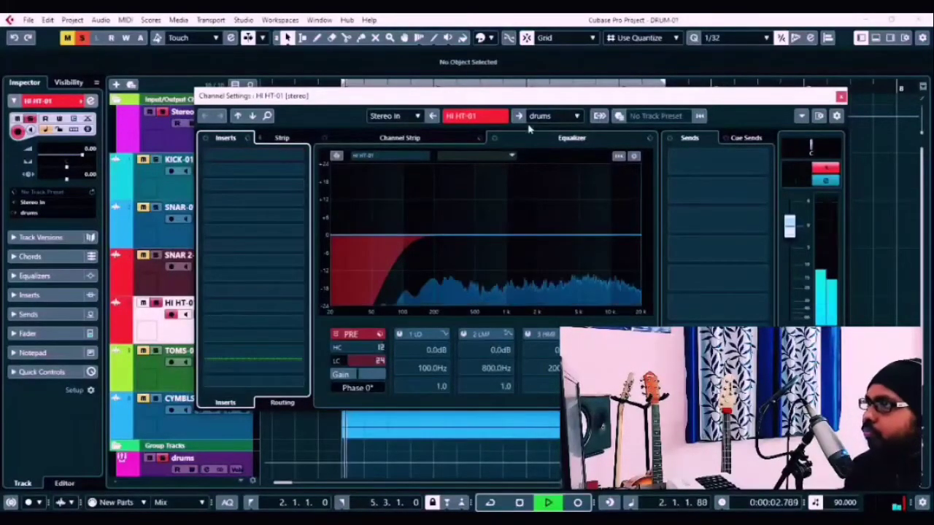
{"action": "left_click", "coordinate": [494, 139]}
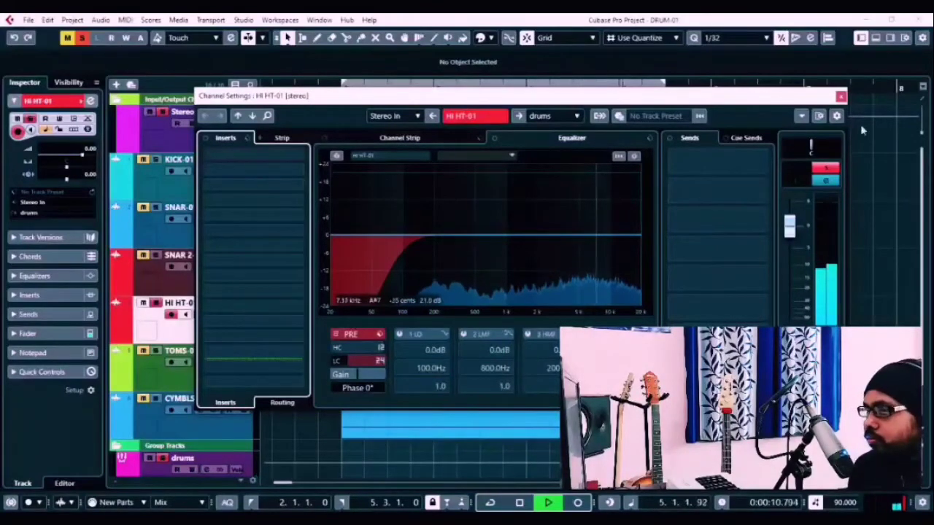
{"action": "key", "text": "space"}
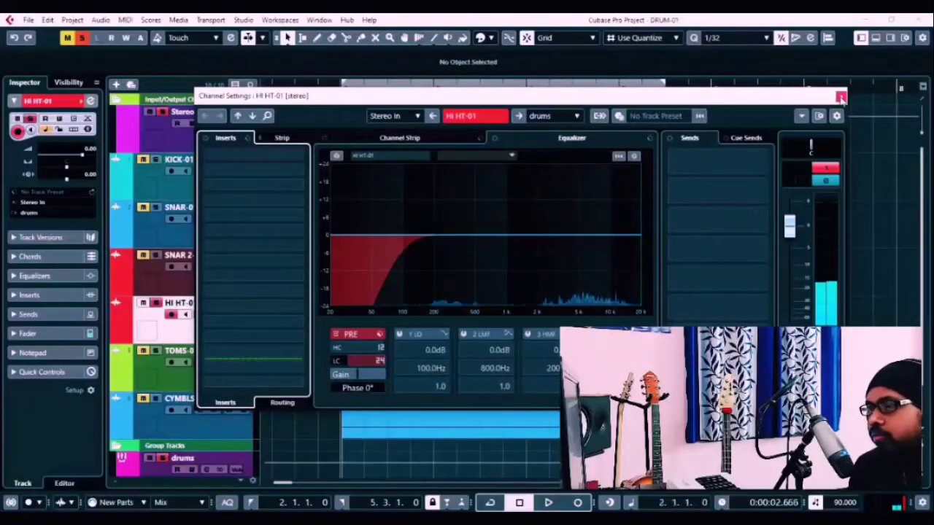
{"action": "left_click", "coordinate": [841, 97]}
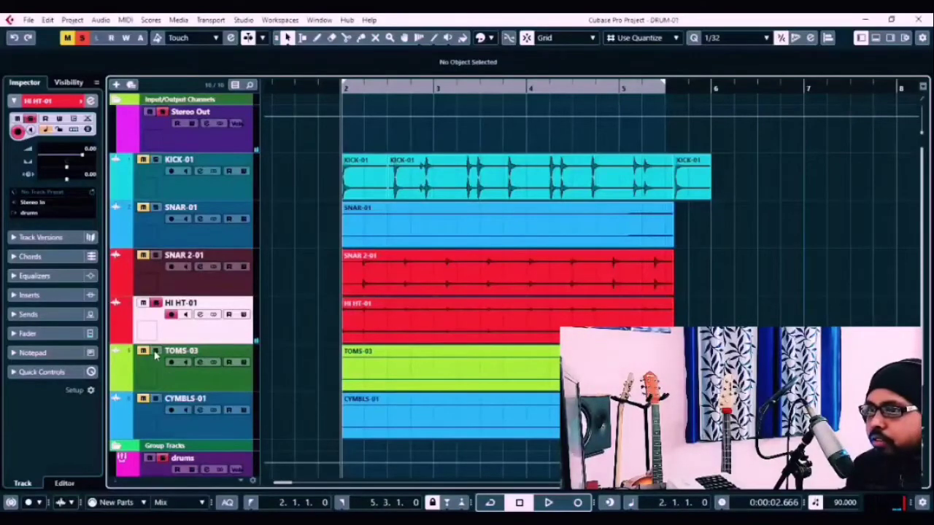
Solo the TOMS-03 track and play the tom part from just after the start of bar 5.
{"action": "left_click", "coordinate": [632, 89]}
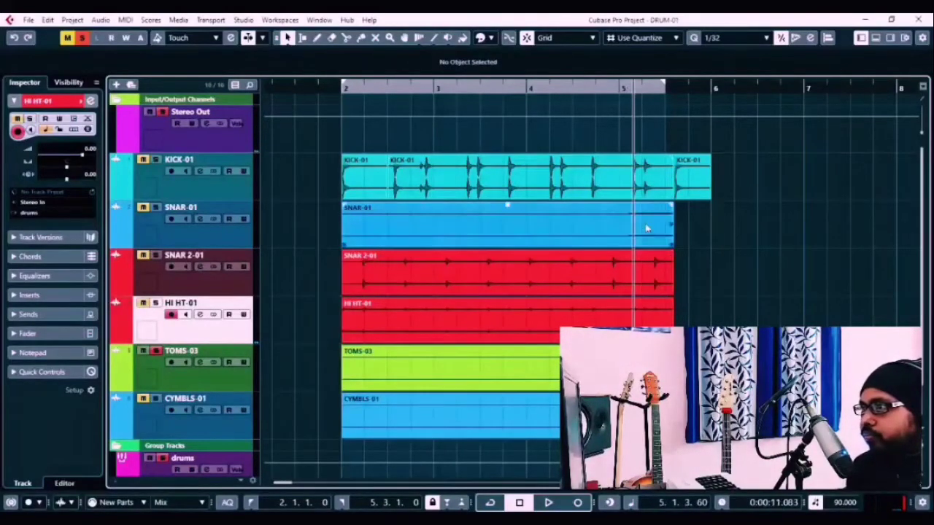
{"action": "key", "text": "space"}
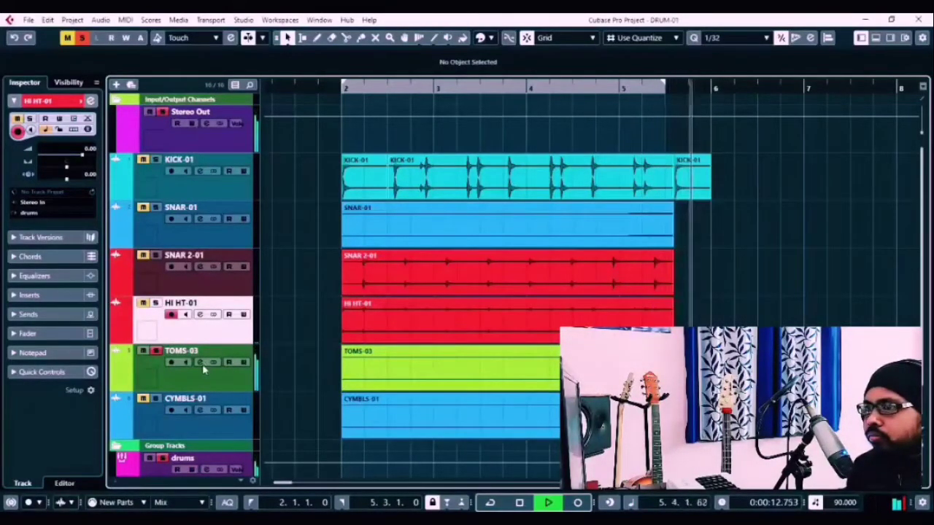
{"action": "key", "text": "space"}
{"action": "key", "text": "space"}
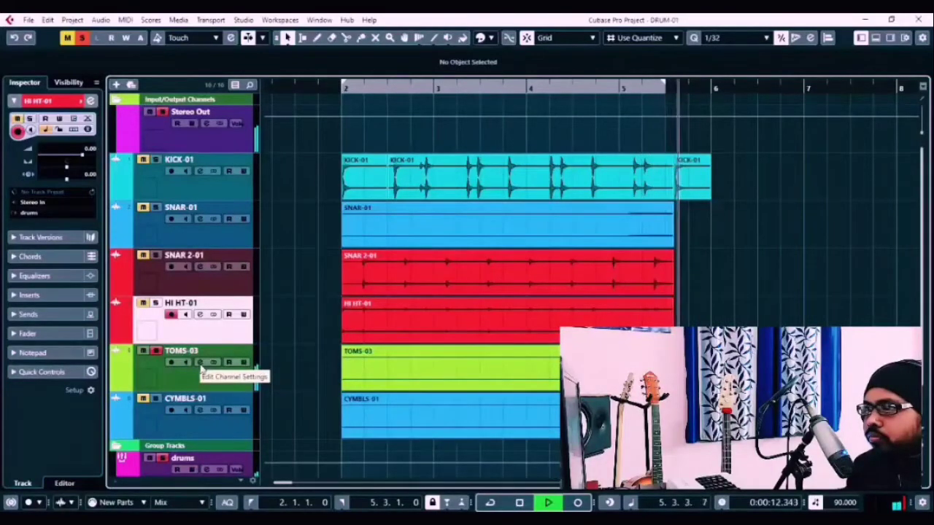
Open the channel settings of TOMS-03, stop playback and switch off the pre-section low-cut filter.
{"action": "left_click", "coordinate": [202, 371]}
{"action": "left_click_drag", "start_coordinate": [548, 216], "coordinate": [549, 235]}
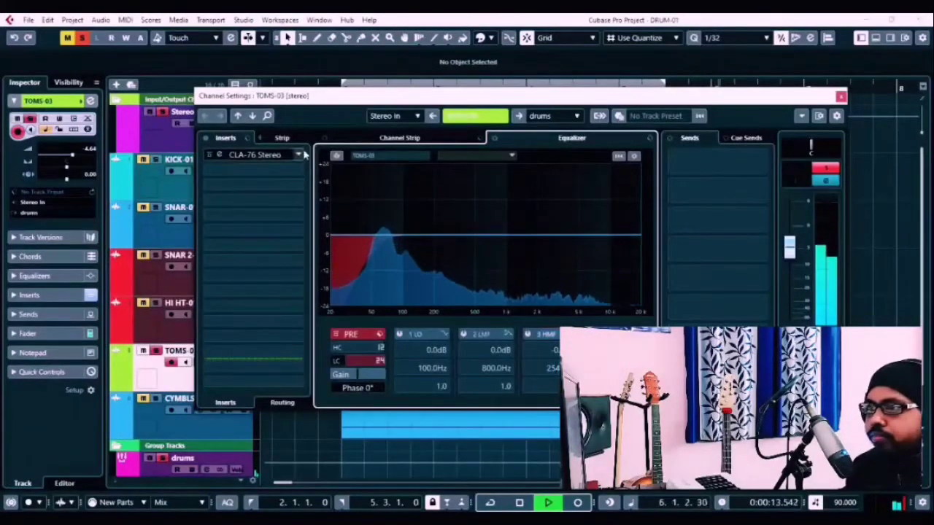
{"action": "key", "text": "space"}
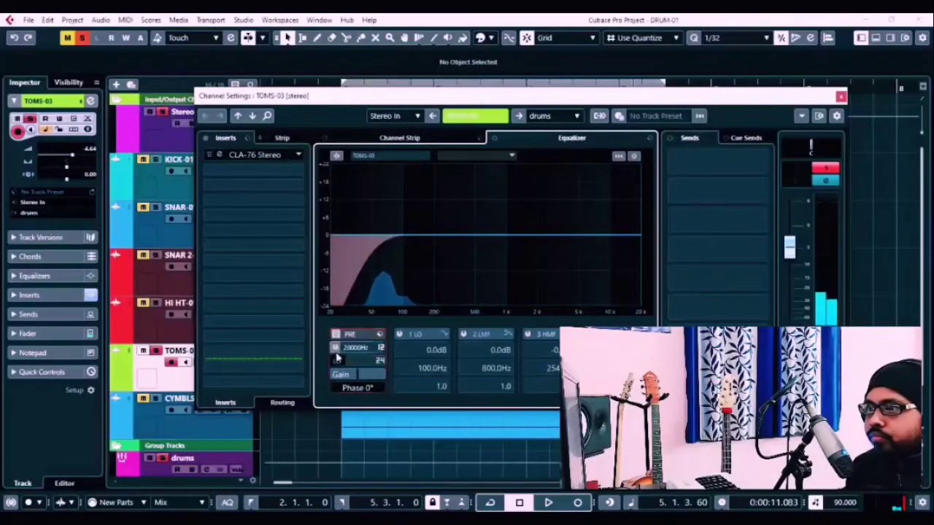
{"action": "left_click", "coordinate": [335, 334]}
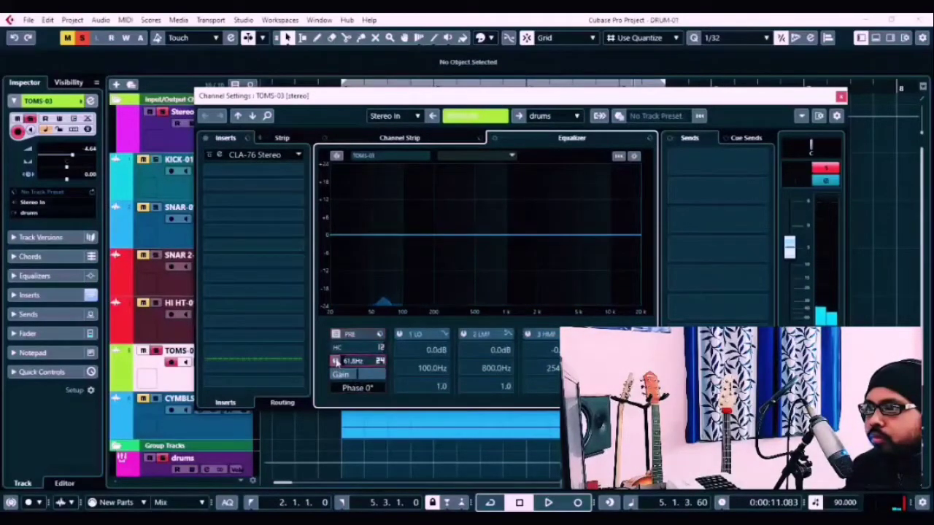
Replace the CLA-76 Stereo insert on the toms channel with the Frequency equalizer from the EQ category.
{"action": "left_click", "coordinate": [298, 155]}
{"action": "scroll", "coordinate": [306, 292], "scroll_direction": "down", "scroll_amount": 1}
{"action": "scroll", "coordinate": [306, 305], "scroll_direction": "up", "scroll_amount": 2}
{"action": "scroll", "coordinate": [307, 303], "scroll_direction": "up", "scroll_amount": 2}
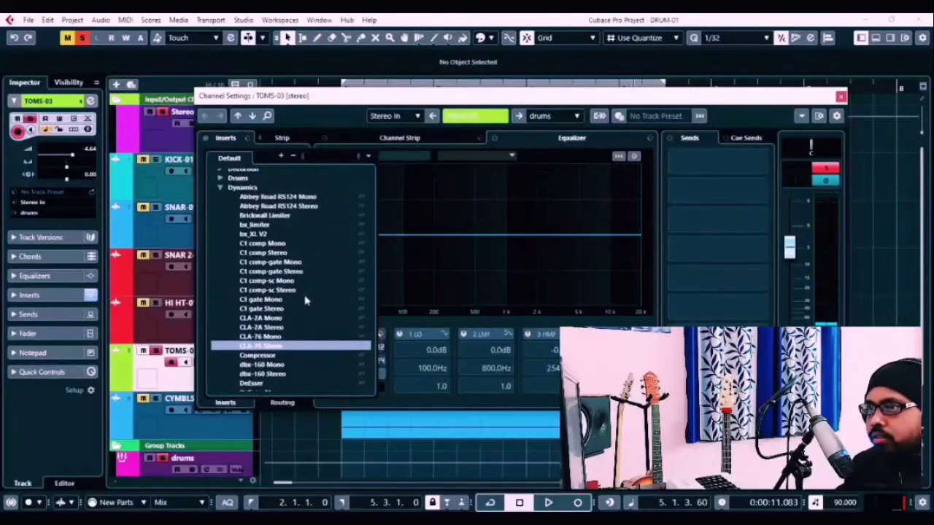
{"action": "left_click", "coordinate": [220, 188]}
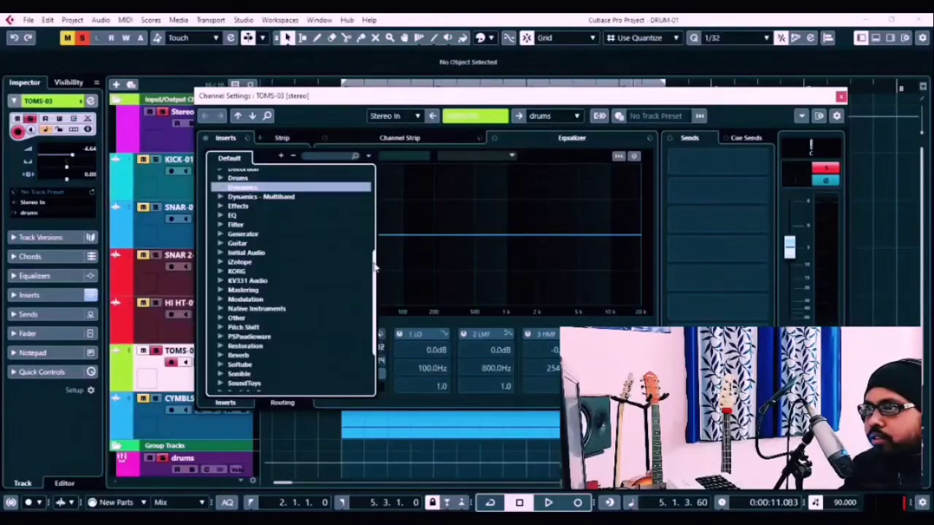
{"action": "left_click_drag", "start_coordinate": [375, 268], "coordinate": [375, 218]}
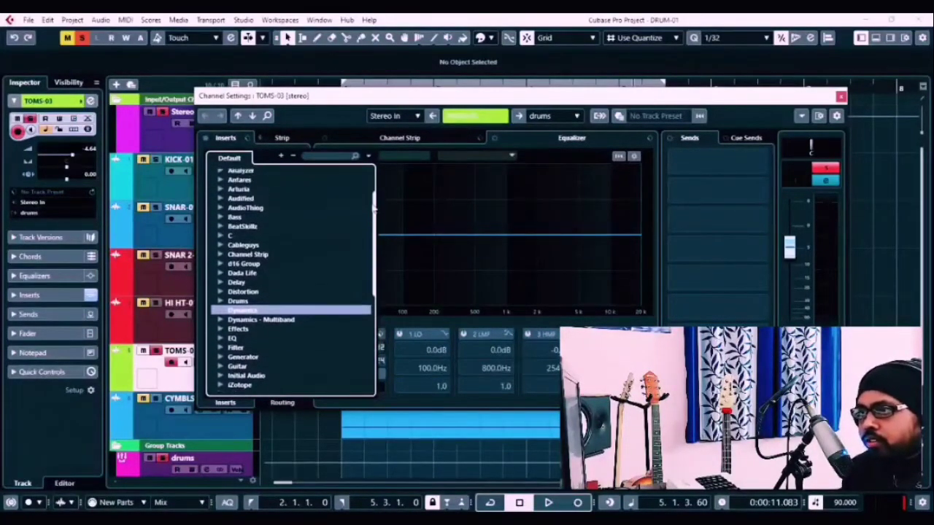
{"action": "left_click", "coordinate": [226, 341]}
{"action": "scroll", "coordinate": [321, 293], "scroll_direction": "down", "scroll_amount": 3}
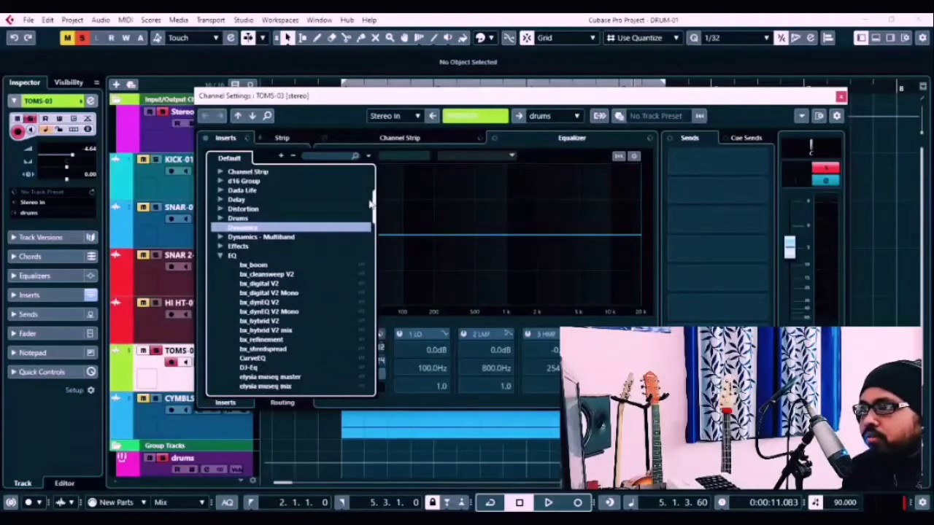
{"action": "left_click_drag", "start_coordinate": [374, 208], "coordinate": [374, 292]}
{"action": "scroll", "coordinate": [323, 329], "scroll_direction": "down", "scroll_amount": 2}
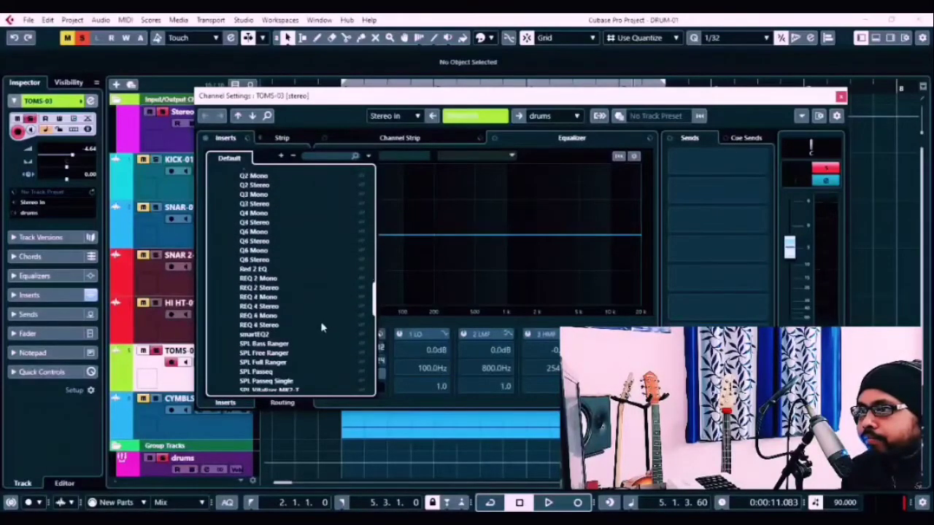
{"action": "left_click_drag", "start_coordinate": [374, 305], "coordinate": [373, 247]}
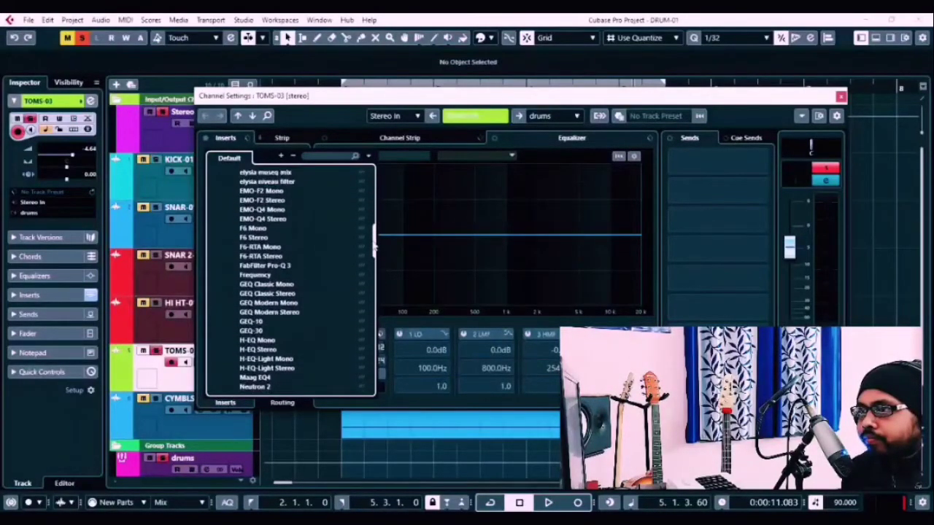
{"action": "left_click", "coordinate": [431, 243]}
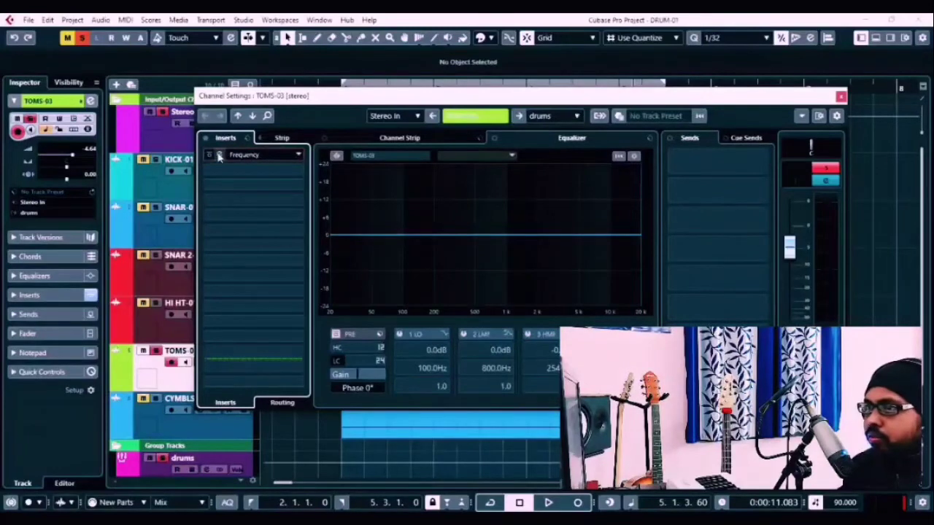
In the toms' Frequency equalizer, set band 6 to about -4.8 dB at 1.55 kHz and band 7 to about 4.0 dB at 3.28 kHz.
{"action": "left_click", "coordinate": [219, 155]}
{"action": "key", "text": "space"}
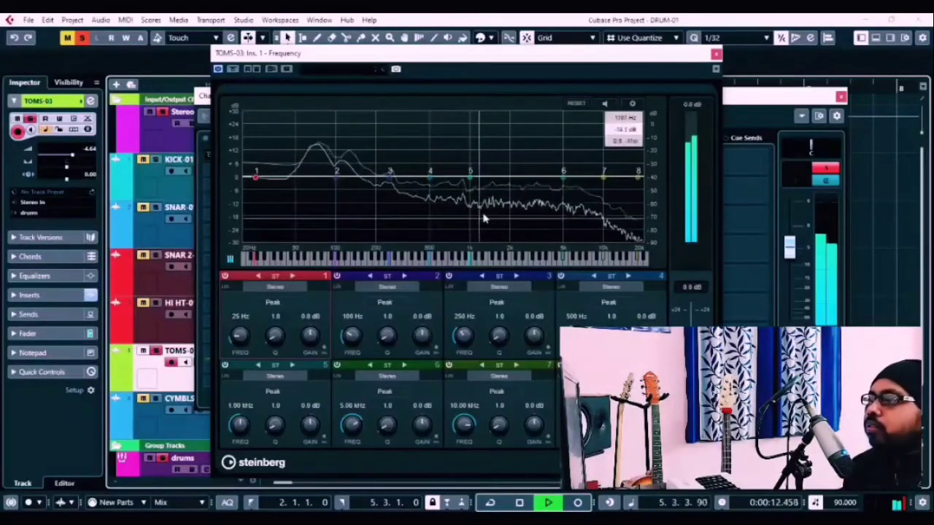
{"action": "key", "text": "space"}
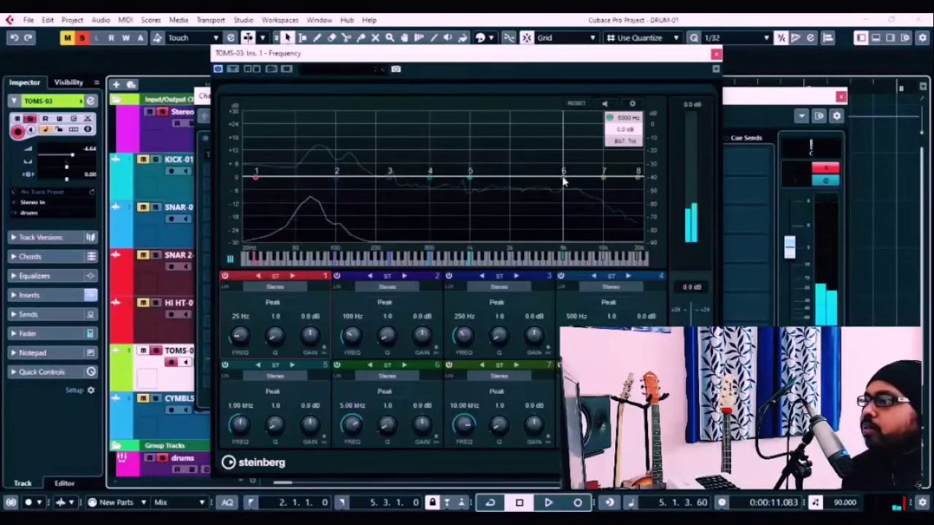
{"action": "left_click_drag", "start_coordinate": [563, 176], "coordinate": [497, 192]}
{"action": "key", "text": "space"}
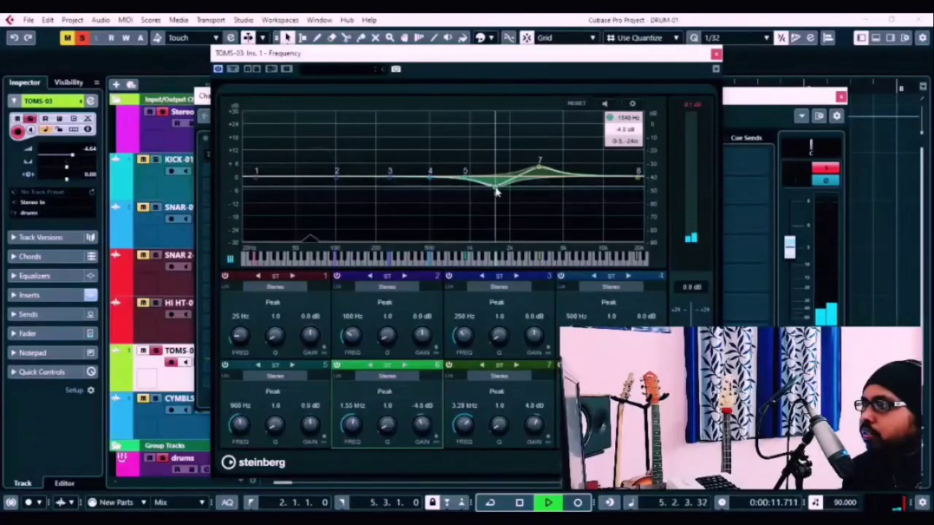
Move the toms' equalizer band 7 to about 4.48 kHz with a gain of 4.5 dB while checking playback.
{"action": "left_click_drag", "start_coordinate": [540, 167], "coordinate": [547, 168]}
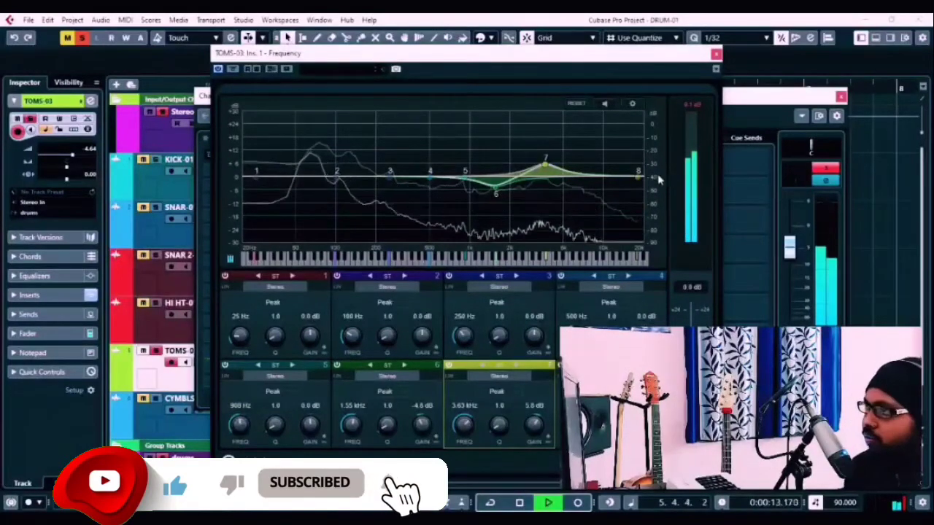
{"action": "left_click_drag", "start_coordinate": [544, 172], "coordinate": [550, 171]}
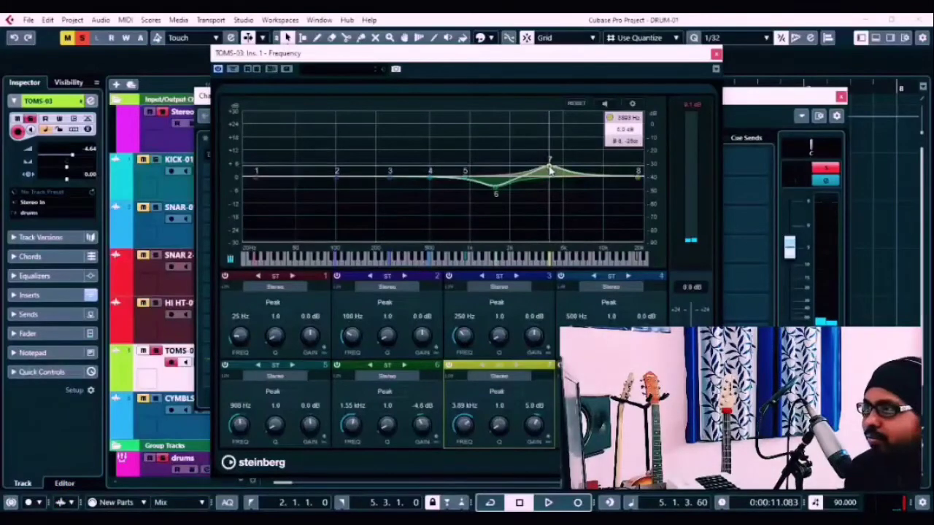
{"action": "left_click_drag", "start_coordinate": [552, 171], "coordinate": [555, 172]}
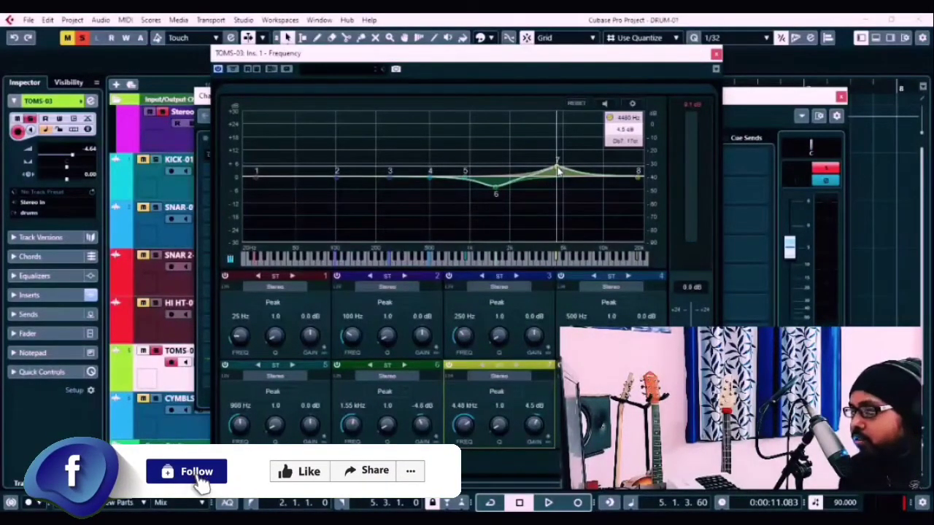
In the toms' Frequency equalizer, set band 1 to about -14.6 dB at 22 Hz and band 7 to about 5.0 dB at 5.21 kHz.
{"action": "key", "text": "space"}
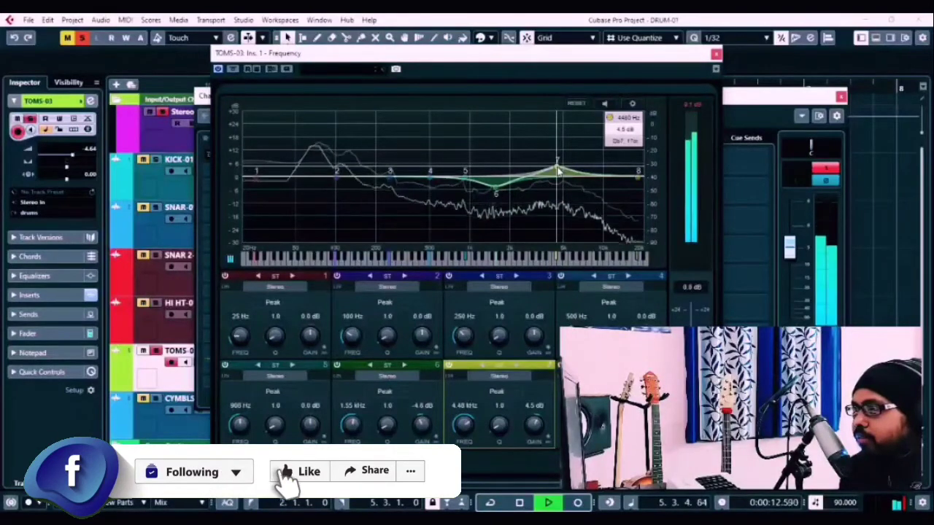
{"action": "left_click_drag", "start_coordinate": [558, 172], "coordinate": [559, 167]}
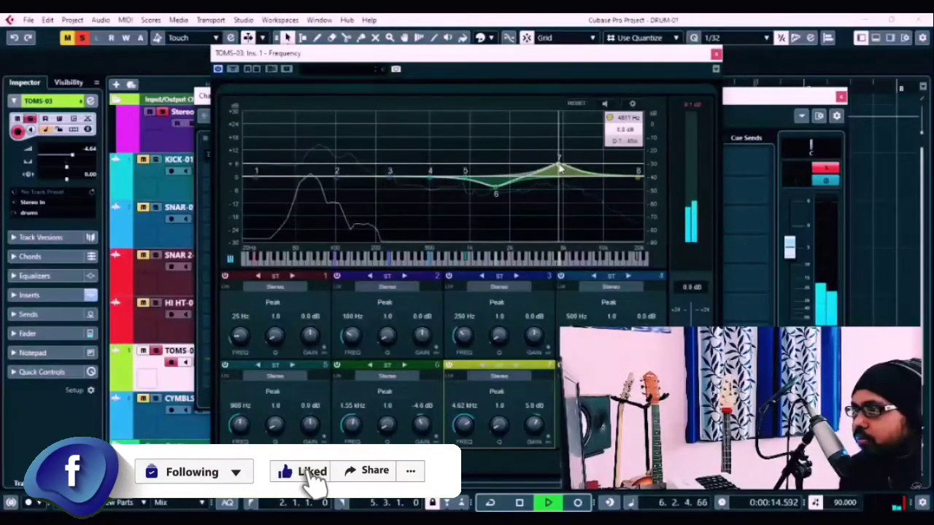
{"action": "left_click_drag", "start_coordinate": [256, 171], "coordinate": [248, 212]}
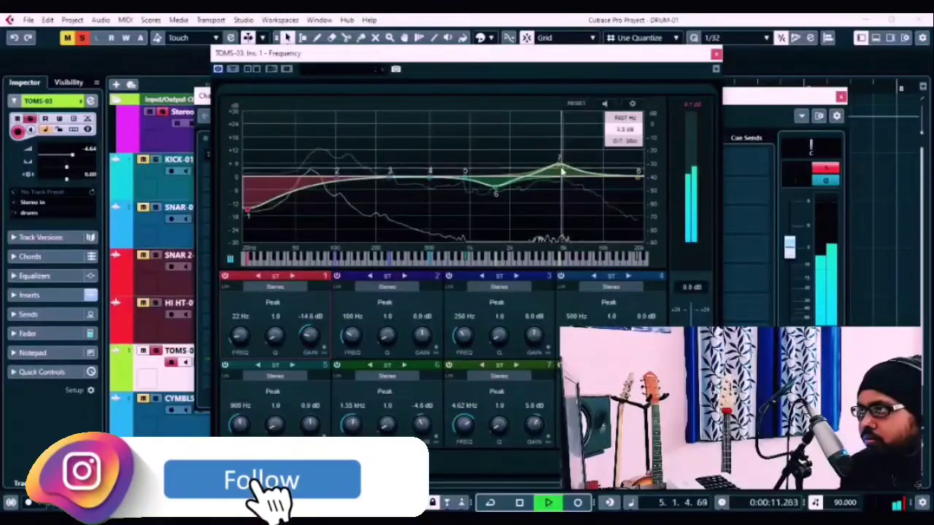
{"action": "left_click_drag", "start_coordinate": [559, 168], "coordinate": [568, 169]}
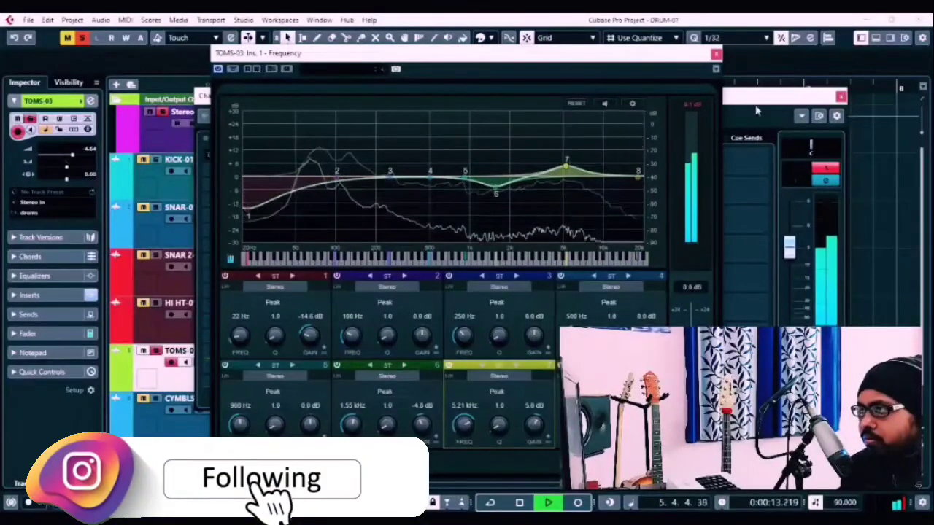
{"action": "key", "text": "space"}
{"action": "left_click", "coordinate": [716, 54]}
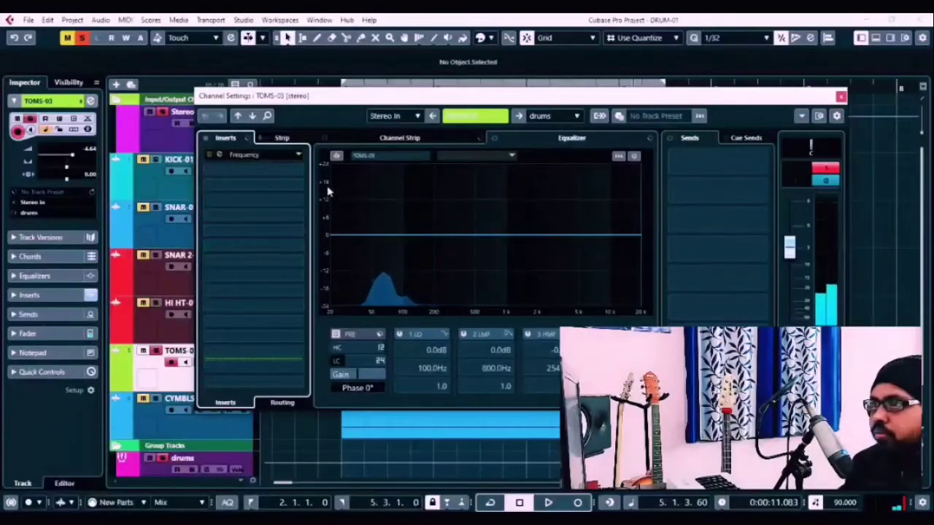
Compare the toms with the Frequency equalizer bypassed and active during playback, then close the equalizer and channel settings.
{"action": "left_click", "coordinate": [219, 155]}
{"action": "key", "text": "space"}
{"action": "left_click", "coordinate": [218, 158]}
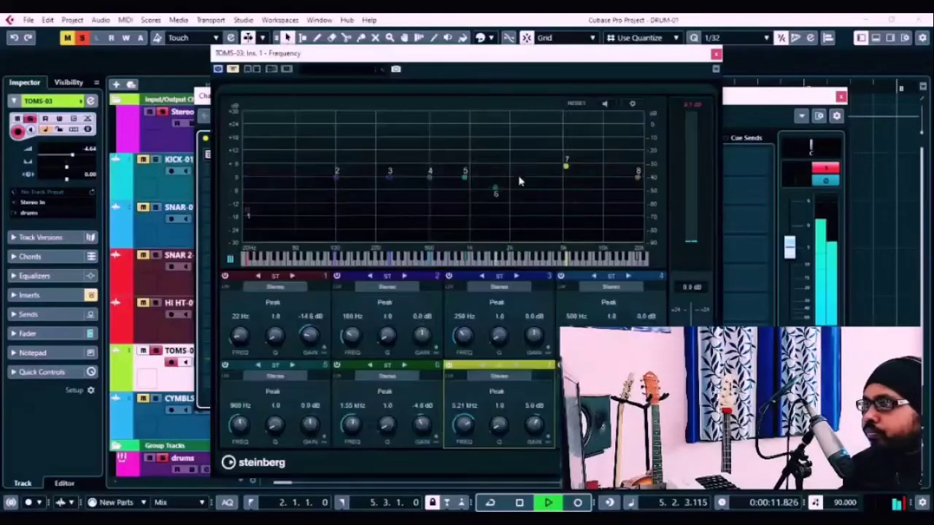
{"action": "left_click_drag", "start_coordinate": [248, 55], "coordinate": [487, 66]}
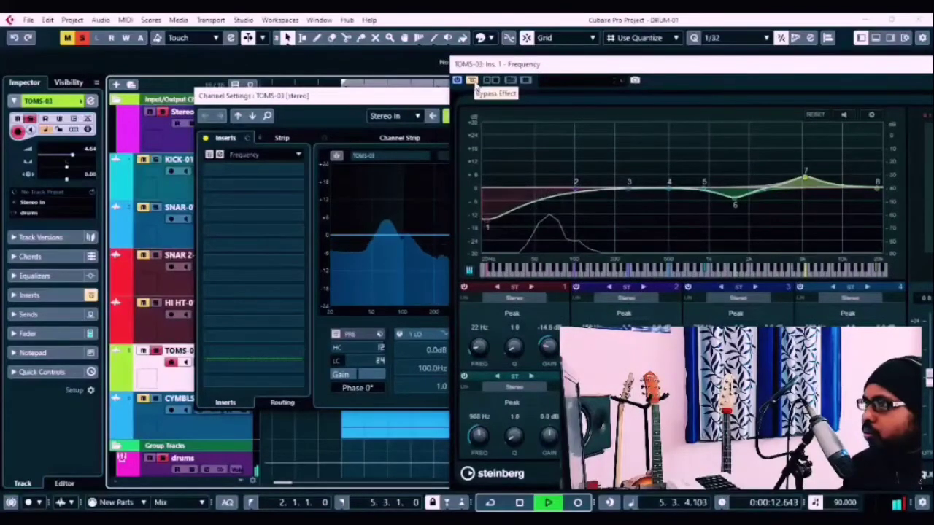
{"action": "left_click_drag", "start_coordinate": [525, 64], "coordinate": [374, 55]}
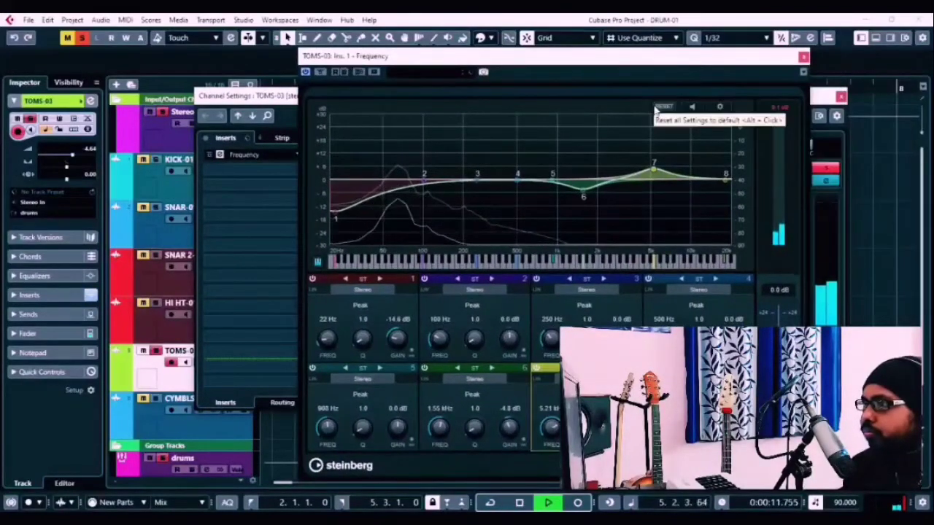
{"action": "key", "text": "space"}
{"action": "left_click", "coordinate": [803, 57]}
{"action": "left_click", "coordinate": [842, 96]}
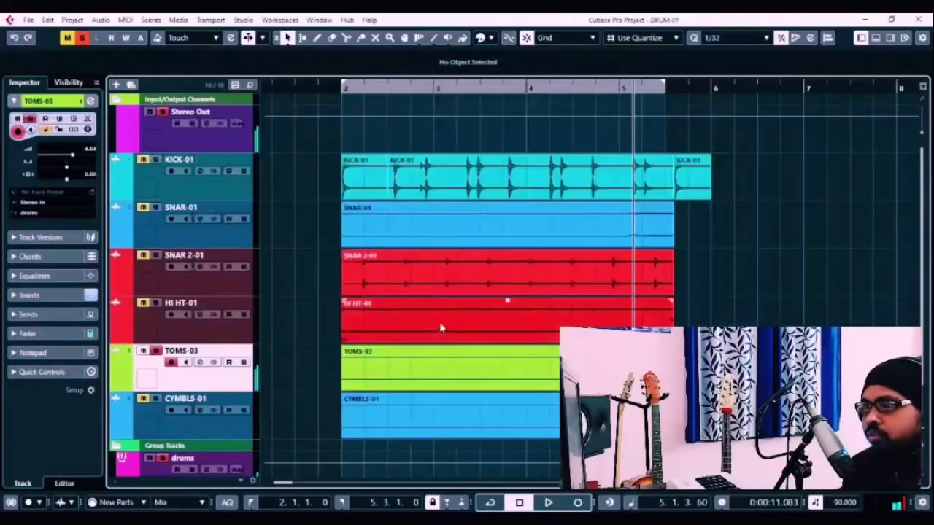
In the channel settings of CYMBLS-01, set the pre-section low-cut to about 104 Hz with slope 24 while checking playback.
{"action": "left_click", "coordinate": [189, 432]}
{"action": "left_click", "coordinate": [203, 411]}
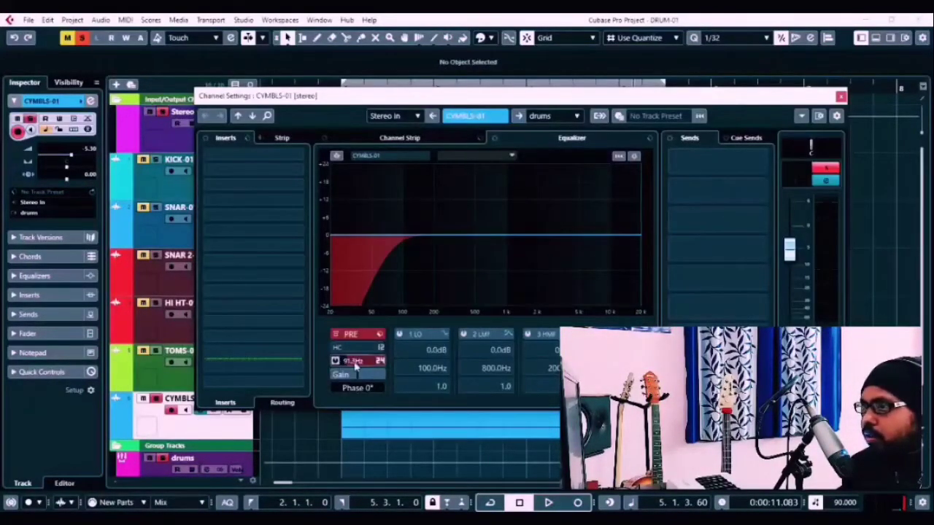
{"action": "left_click", "coordinate": [360, 367]}
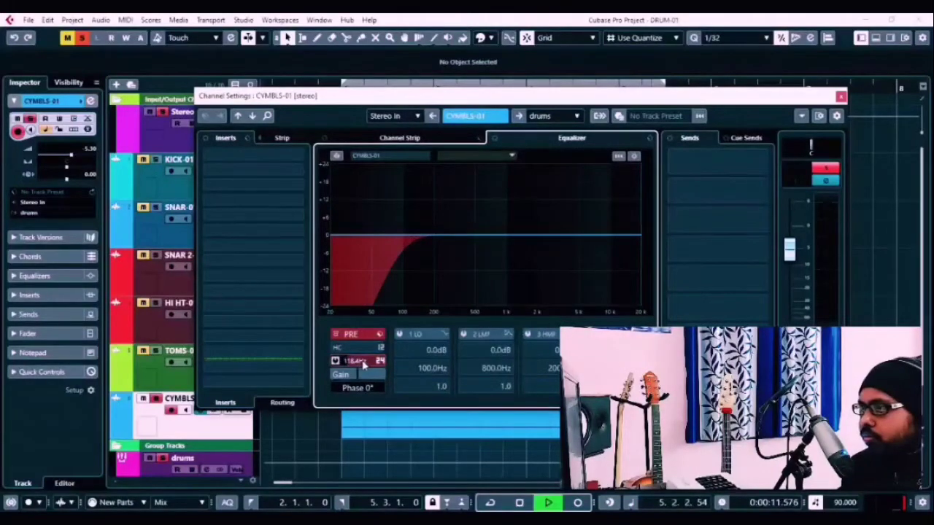
{"action": "key", "text": "space"}
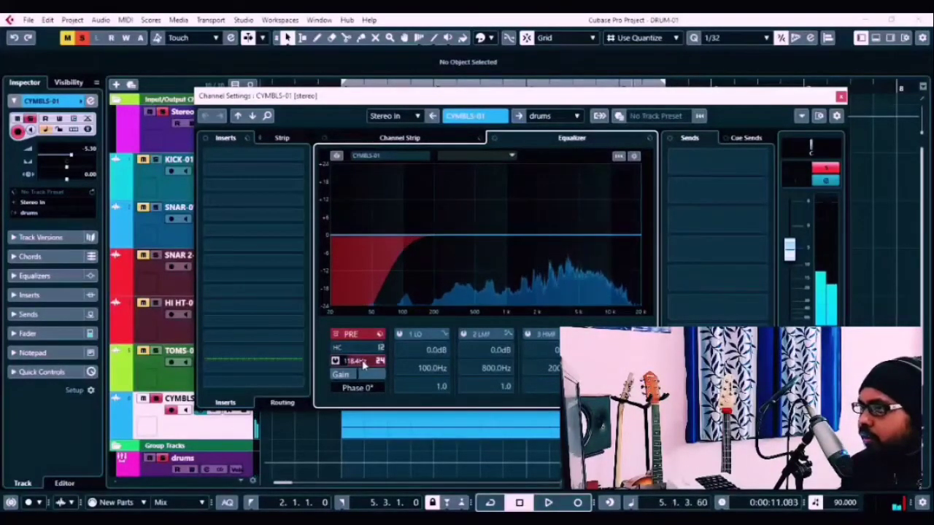
{"action": "scroll", "coordinate": [362, 365], "scroll_direction": "down", "scroll_amount": 3}
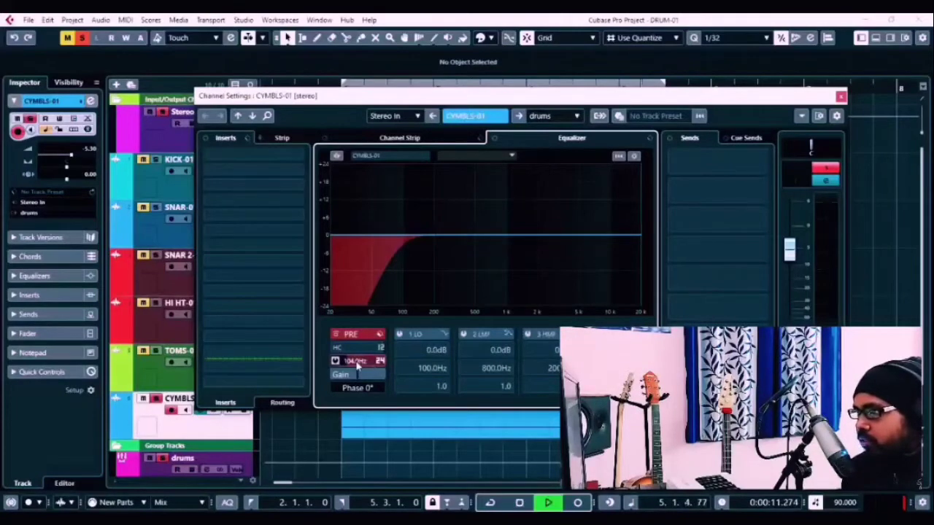
{"action": "left_click_drag", "start_coordinate": [357, 369], "coordinate": [360, 366]}
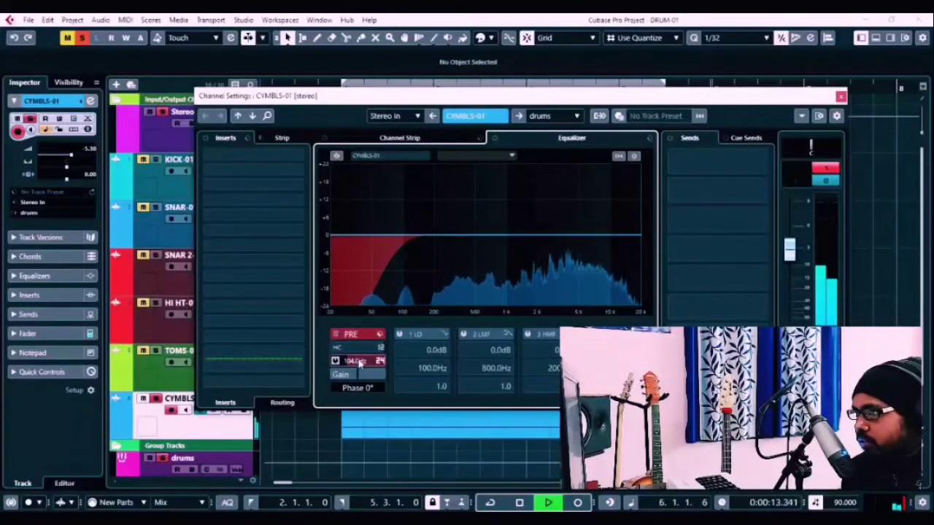
{"action": "key", "text": "space"}
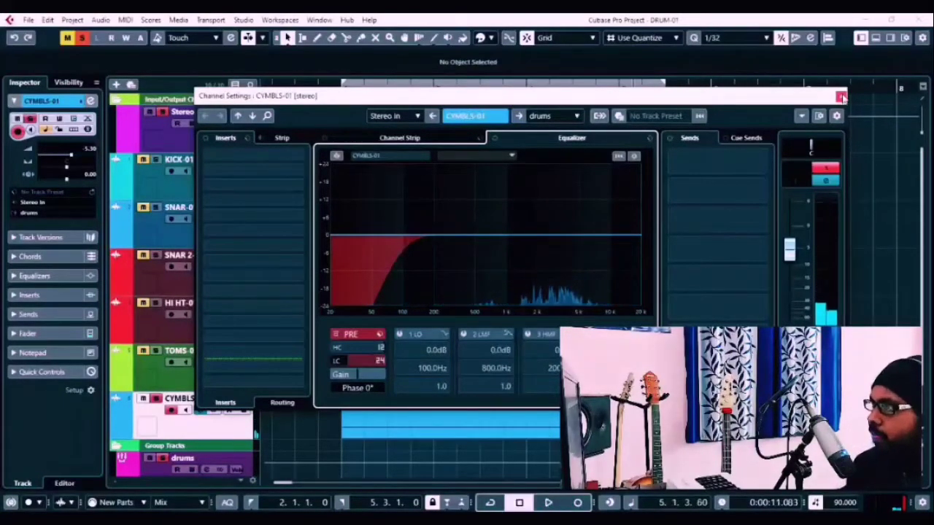
{"action": "left_click", "coordinate": [842, 96]}
Clear all solo and mute states and place the playhead just before bar 2.
{"action": "left_click", "coordinate": [160, 117]}
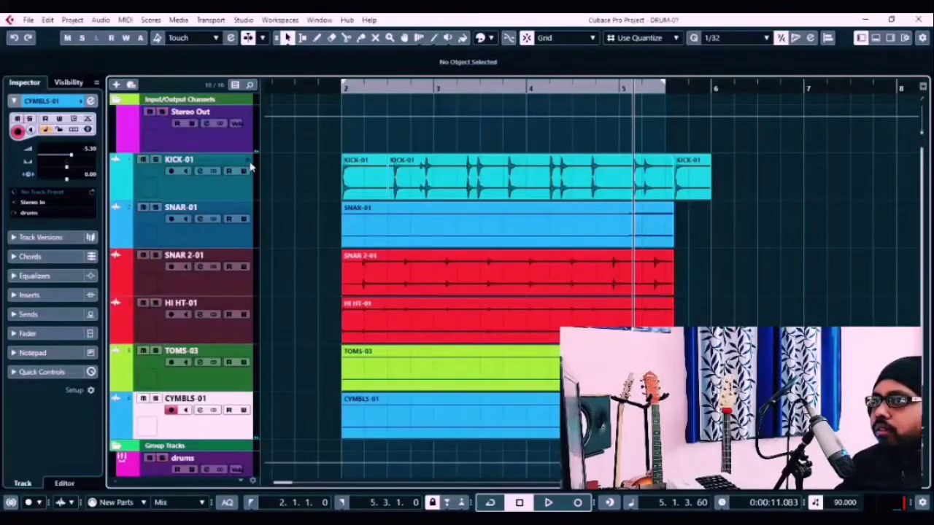
{"action": "left_click", "coordinate": [339, 88]}
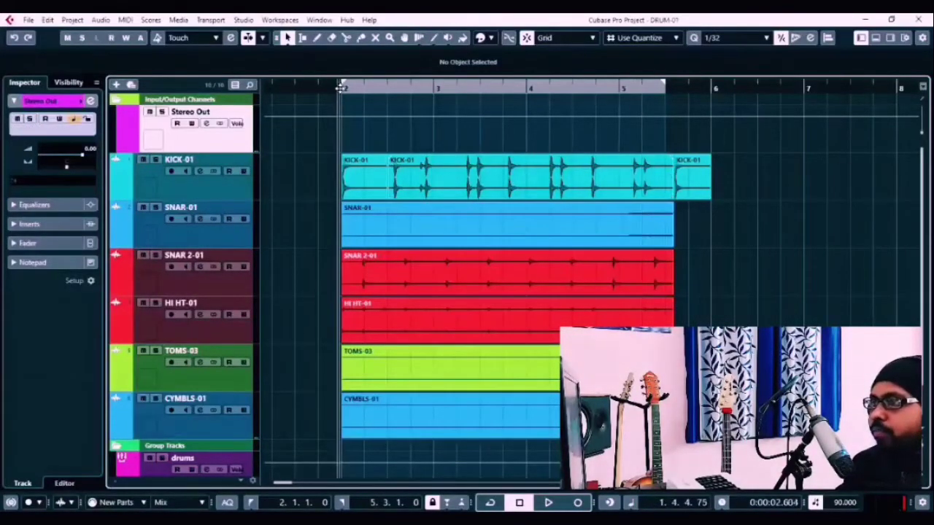
Open the channel settings of the drums group track and the plug-in list of its first insert slot.
{"action": "scroll", "coordinate": [160, 321], "scroll_direction": "down", "scroll_amount": 2}
{"action": "left_click", "coordinate": [188, 442]}
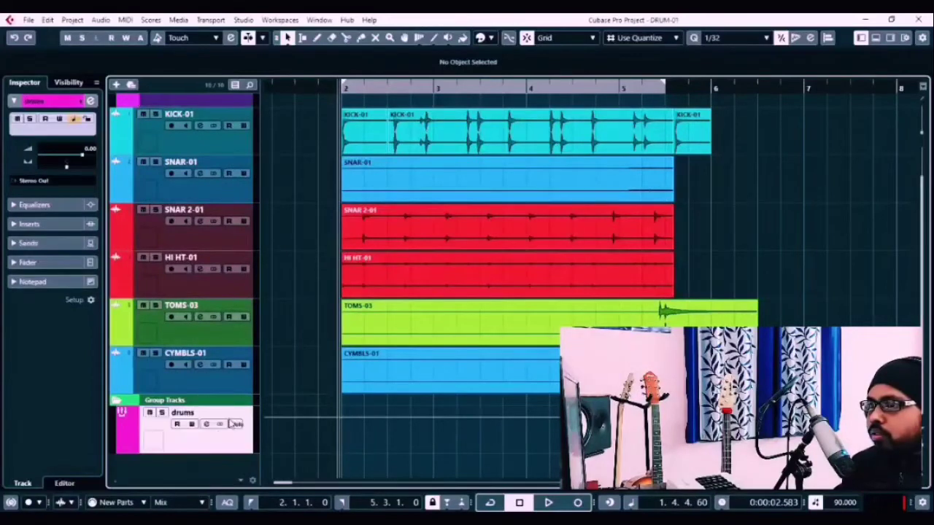
{"action": "left_click", "coordinate": [206, 426]}
{"action": "left_click_drag", "start_coordinate": [352, 97], "coordinate": [420, 86]}
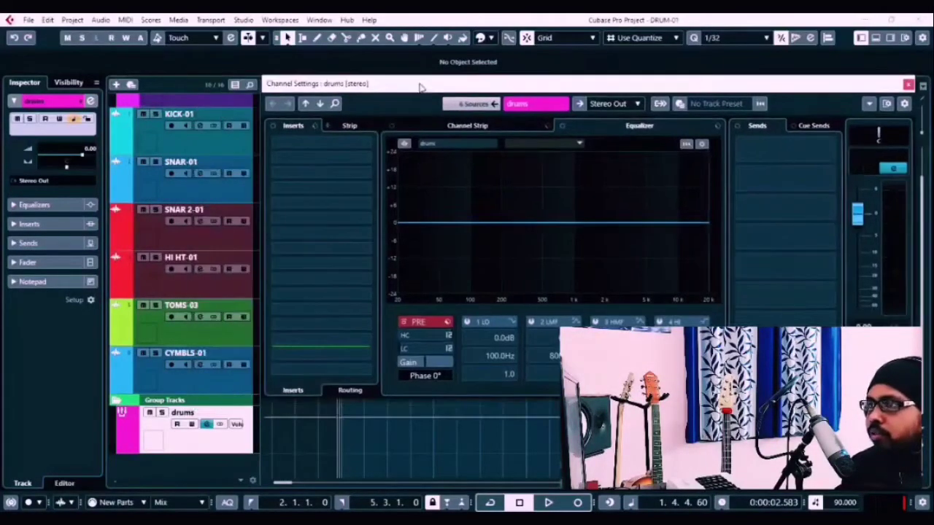
{"action": "left_click", "coordinate": [295, 146]}
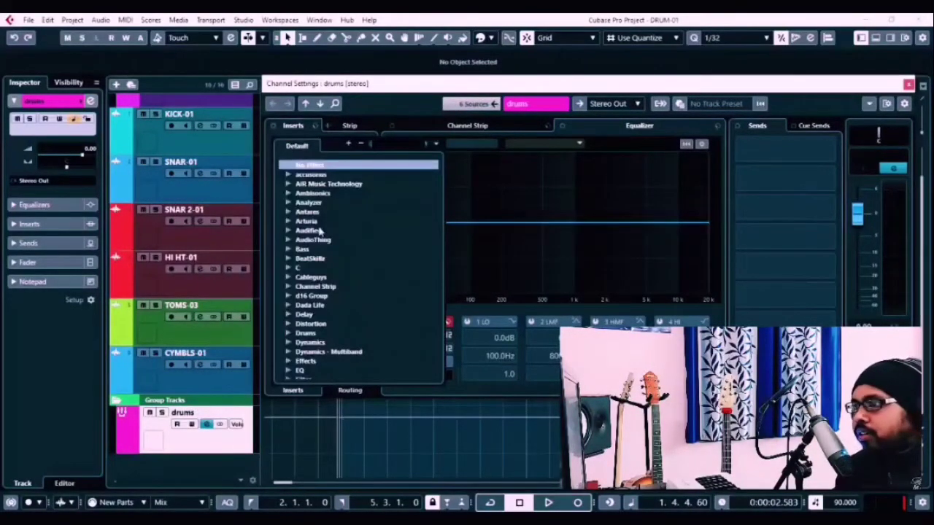
{"action": "scroll", "coordinate": [394, 285], "scroll_direction": "down", "scroll_amount": 3}
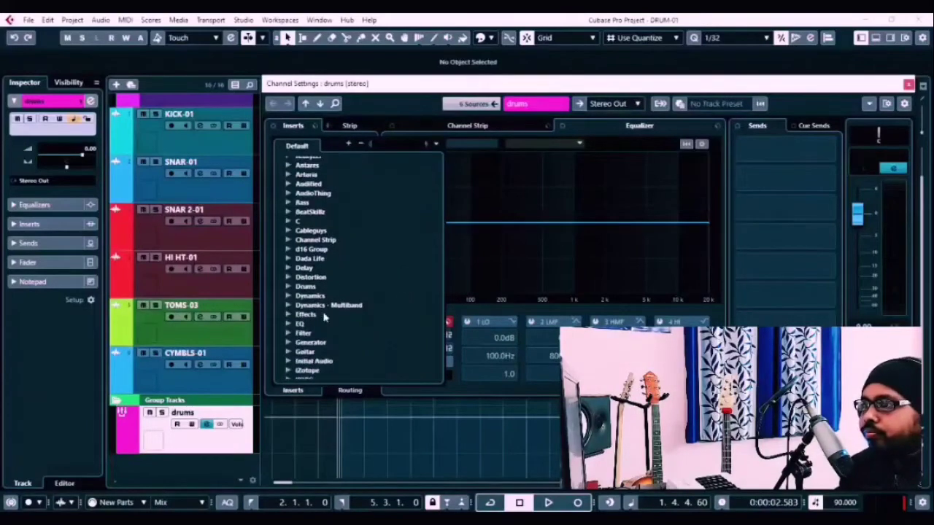
{"action": "left_click", "coordinate": [289, 283]}
{"action": "scroll", "coordinate": [376, 271], "scroll_direction": "down", "scroll_amount": 3}
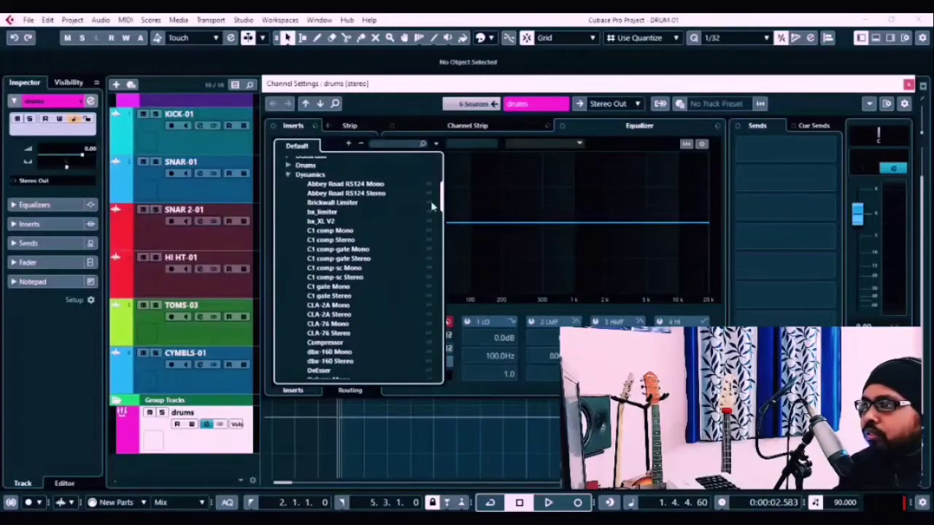
{"action": "left_click_drag", "start_coordinate": [441, 205], "coordinate": [450, 332]}
{"action": "scroll", "coordinate": [381, 243], "scroll_direction": "up", "scroll_amount": 15}
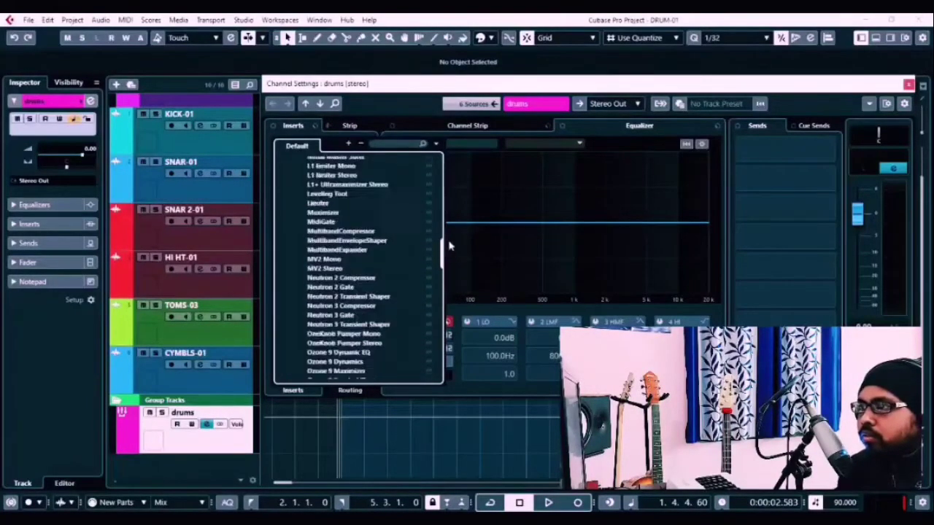
{"action": "left_click", "coordinate": [284, 264]}
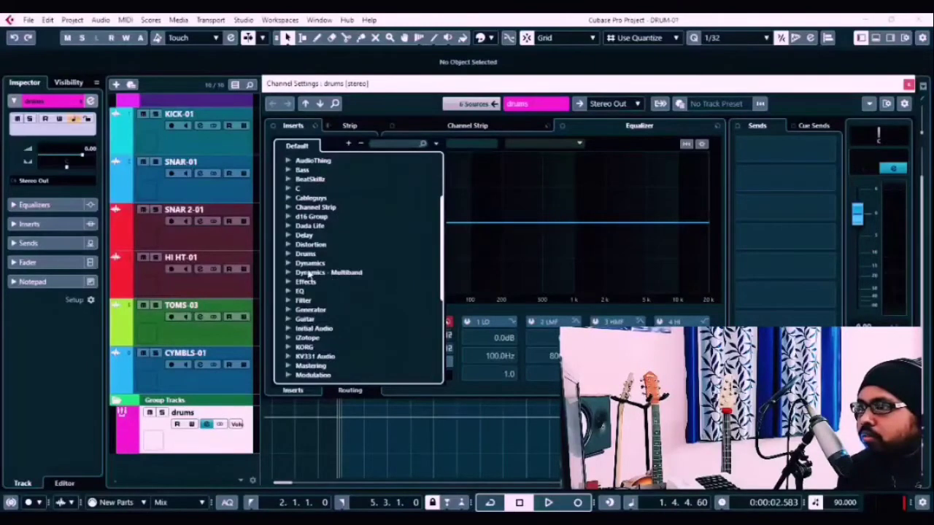
Load Tube-Tech Classic Channel.64 from the Softube category into the drums group's first insert slot and close the channel settings.
{"action": "scroll", "coordinate": [343, 276], "scroll_direction": "down", "scroll_amount": 2}
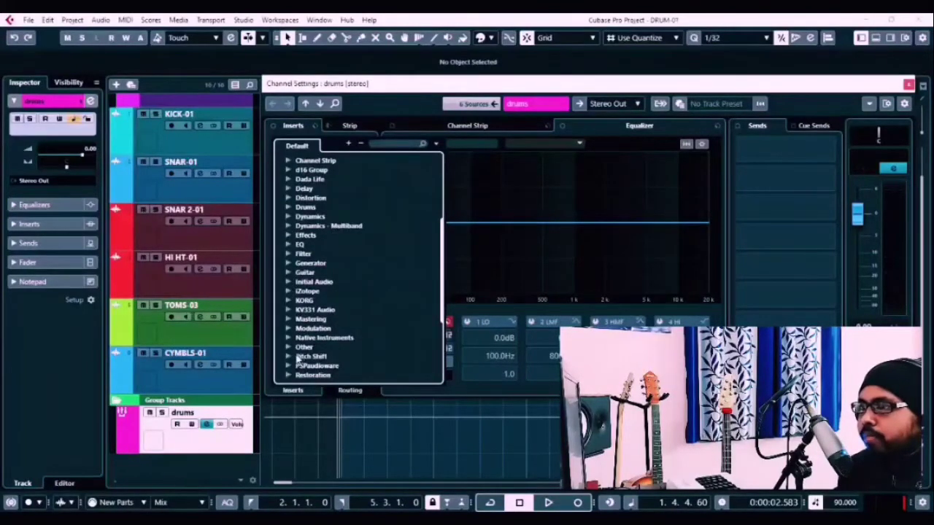
{"action": "scroll", "coordinate": [298, 352], "scroll_direction": "down", "scroll_amount": 1}
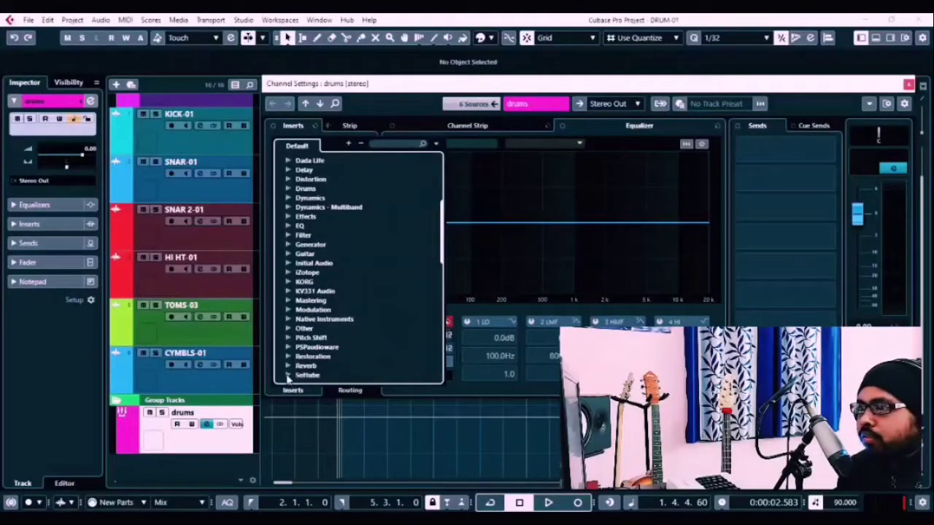
{"action": "left_click", "coordinate": [287, 375]}
{"action": "scroll", "coordinate": [384, 316], "scroll_direction": "down", "scroll_amount": 5}
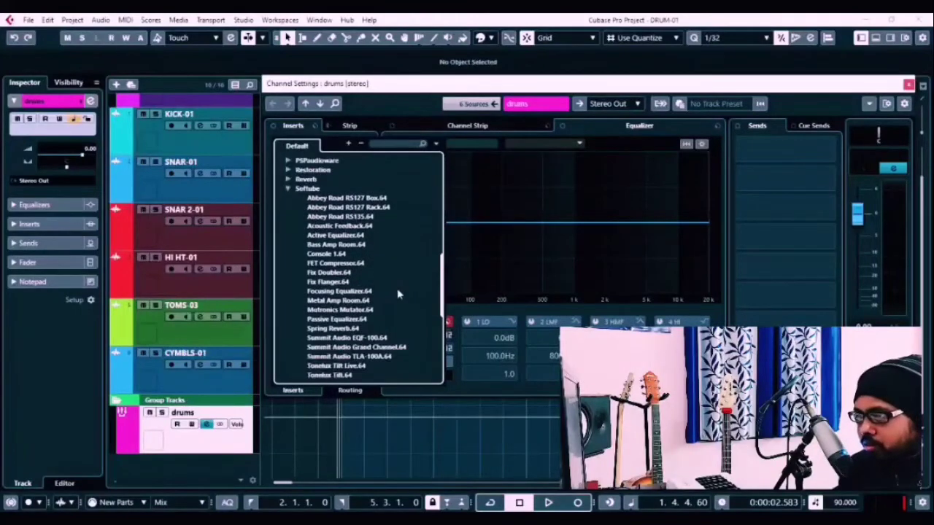
{"action": "scroll", "coordinate": [398, 294], "scroll_direction": "down", "scroll_amount": 4}
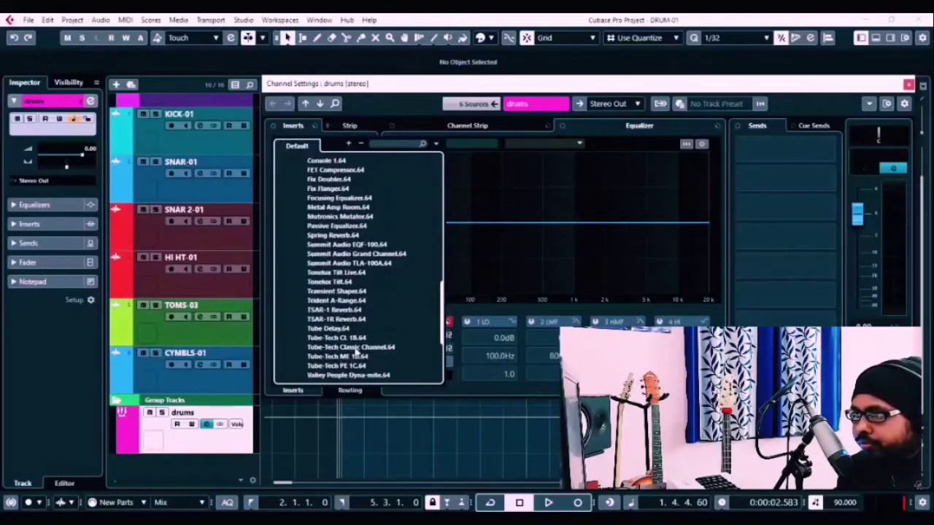
{"action": "scroll", "coordinate": [355, 350], "scroll_direction": "down", "scroll_amount": 1}
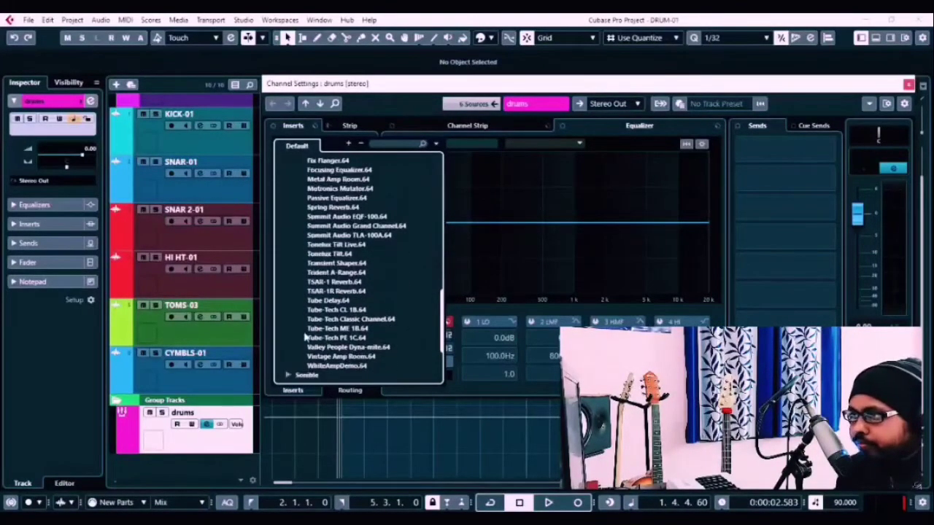
{"action": "left_click", "coordinate": [375, 322]}
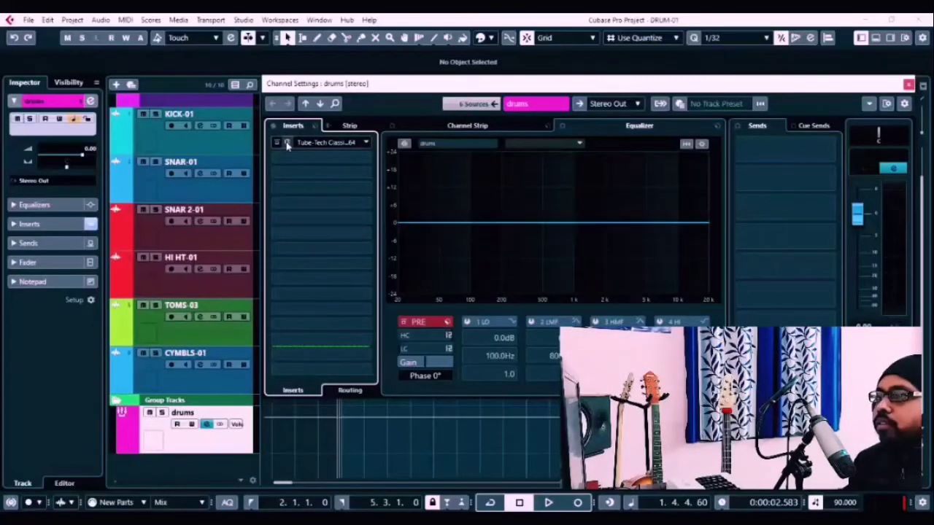
{"action": "left_click", "coordinate": [360, 143]}
{"action": "left_click", "coordinate": [908, 85]}
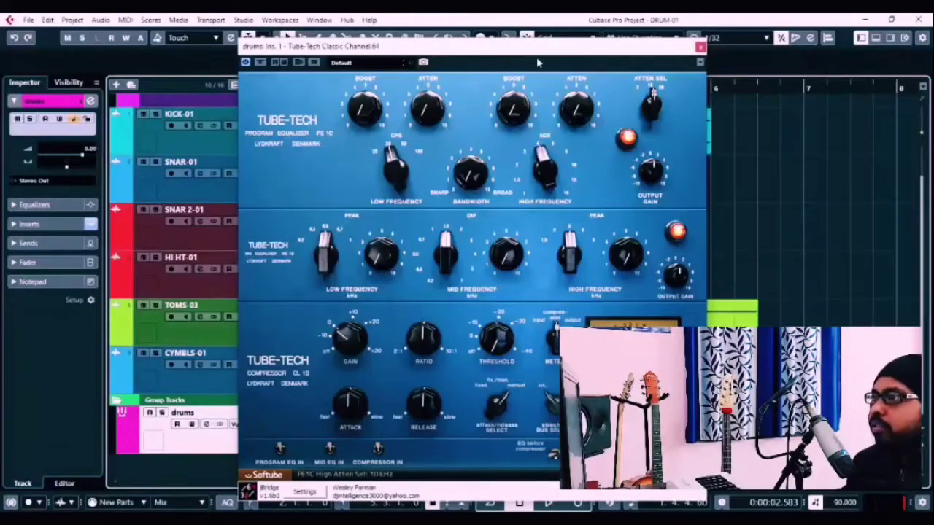
Play the drum mix briefly through the Tube-Tech Classic Channel and bypass its Program EQ section.
{"action": "left_click_drag", "start_coordinate": [510, 53], "coordinate": [506, 38]}
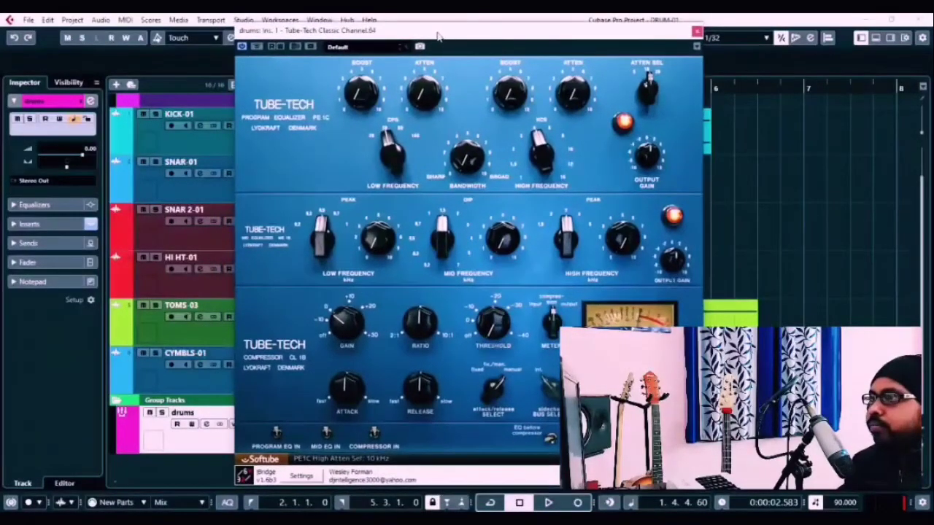
{"action": "left_click_drag", "start_coordinate": [438, 35], "coordinate": [497, 34]}
{"action": "key", "text": "space"}
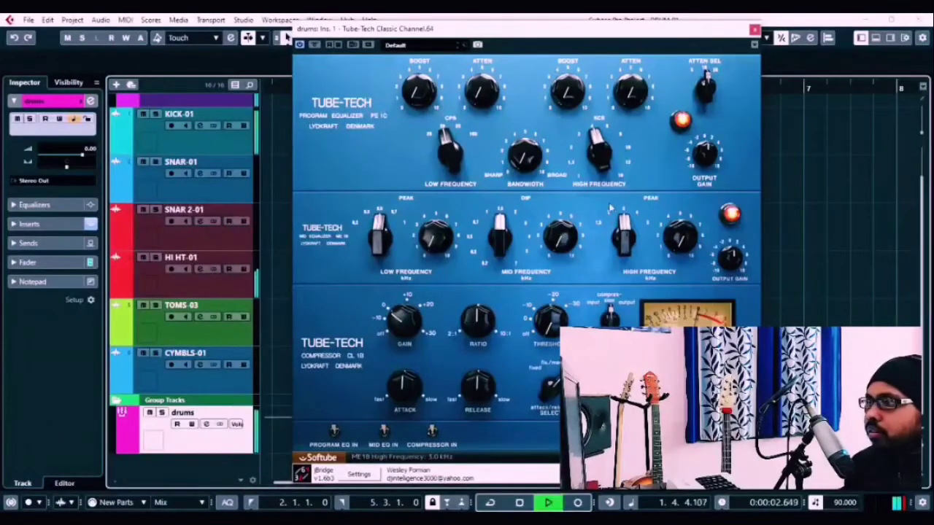
{"action": "key", "text": "space"}
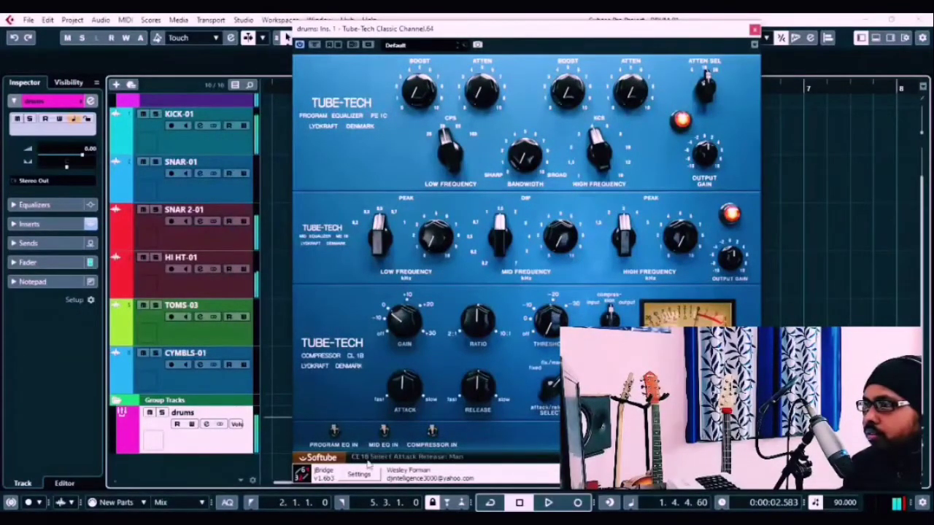
{"action": "left_click", "coordinate": [334, 432]}
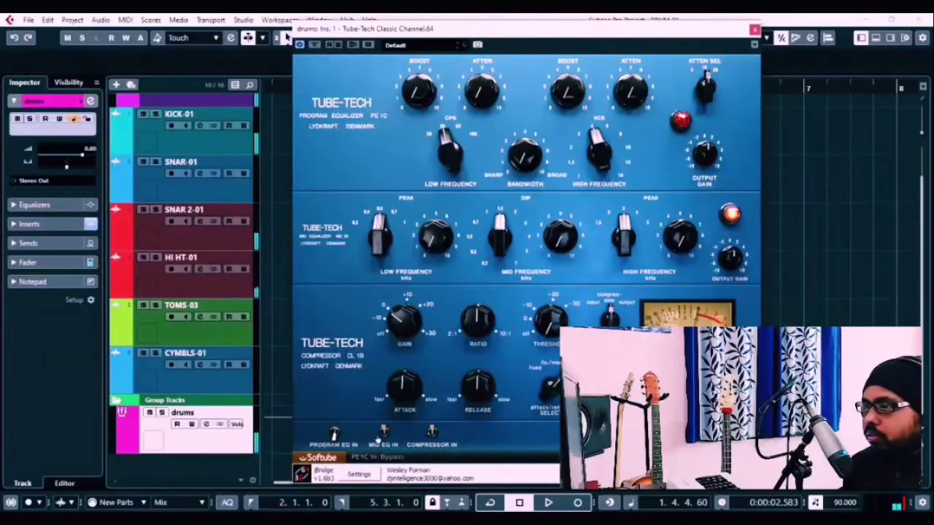
Bypass the Tube-Tech compressor and Mid EQ sections, re-engage the Program EQ and move the plug-in window slightly aside.
{"action": "left_click", "coordinate": [432, 435]}
{"action": "left_click", "coordinate": [384, 435]}
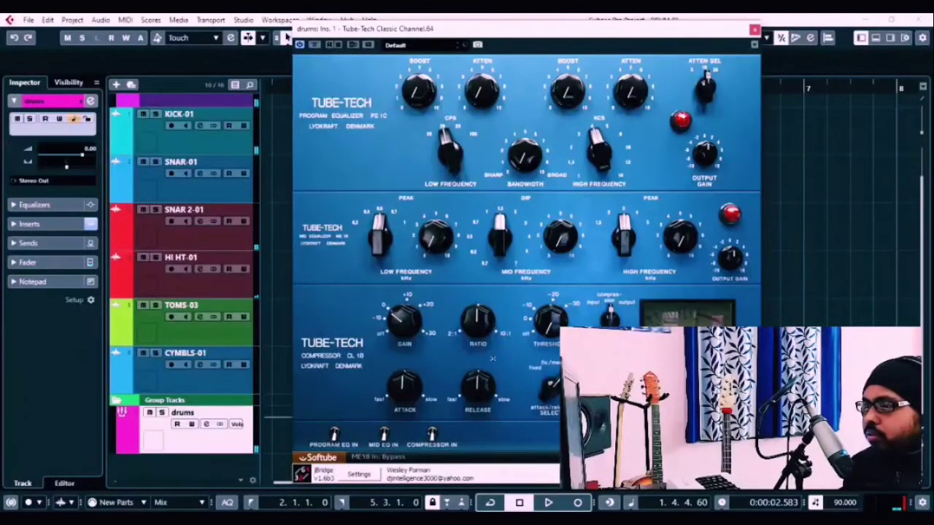
{"action": "left_click", "coordinate": [334, 433]}
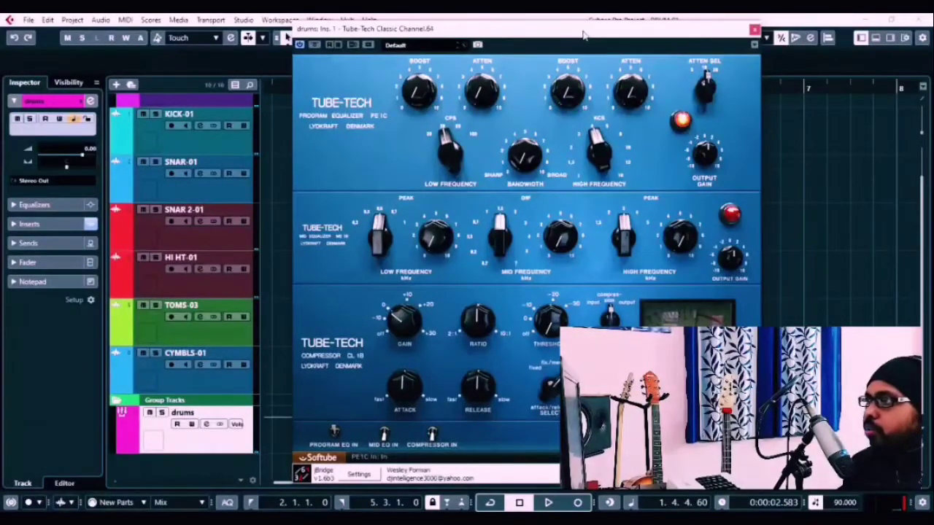
{"action": "left_click_drag", "start_coordinate": [580, 31], "coordinate": [568, 46]}
{"action": "left_click_drag", "start_coordinate": [413, 48], "coordinate": [391, 46]}
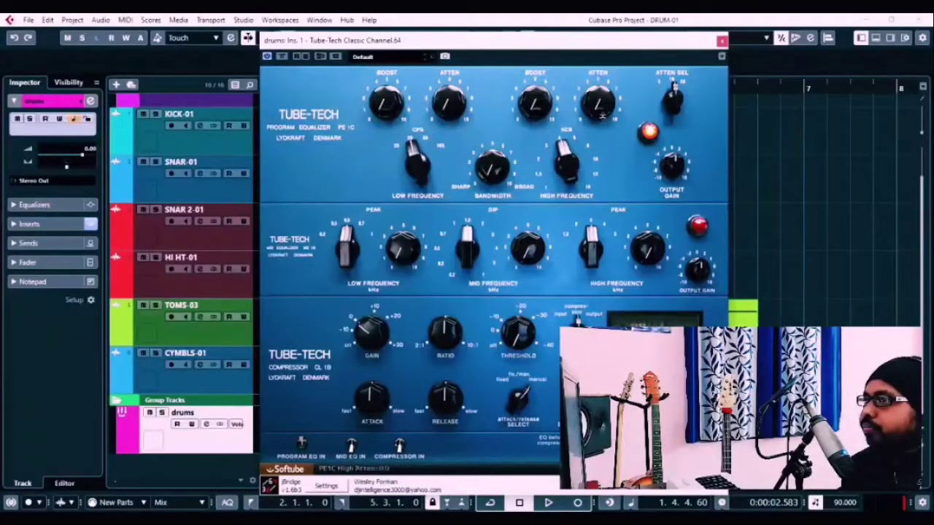
During playback, raise the Program EQ's high frequency selector, then set its high attenuation to about 1.6 and high boost to 3.0.
{"action": "left_click", "coordinate": [825, 76]}
{"action": "key", "text": "space"}
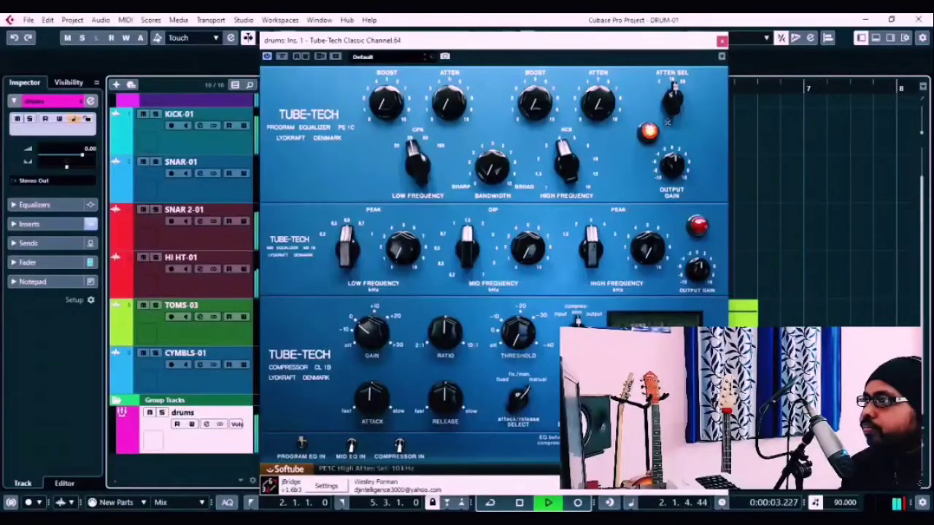
{"action": "left_click_drag", "start_coordinate": [566, 159], "coordinate": [566, 170]}
{"action": "left_click_drag", "start_coordinate": [560, 136], "coordinate": [560, 151]}
{"action": "left_click_drag", "start_coordinate": [599, 101], "coordinate": [602, 78]}
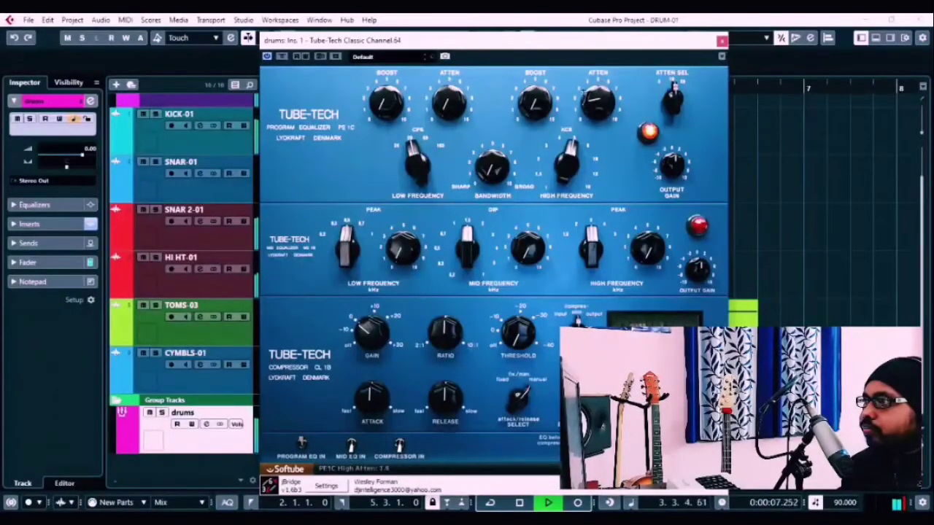
{"action": "left_click_drag", "start_coordinate": [535, 102], "coordinate": [521, 14]}
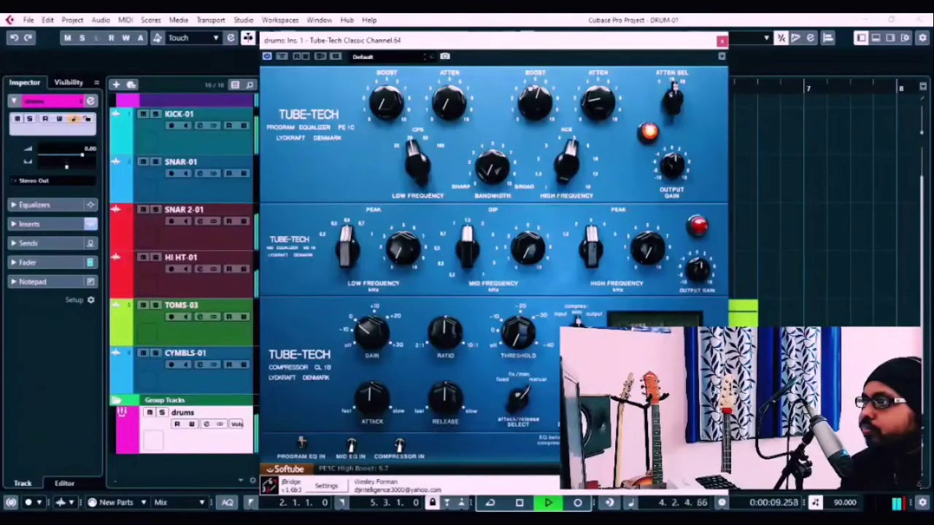
{"action": "left_click_drag", "start_coordinate": [533, 103], "coordinate": [533, 132]}
{"action": "left_click", "coordinate": [791, 161]}
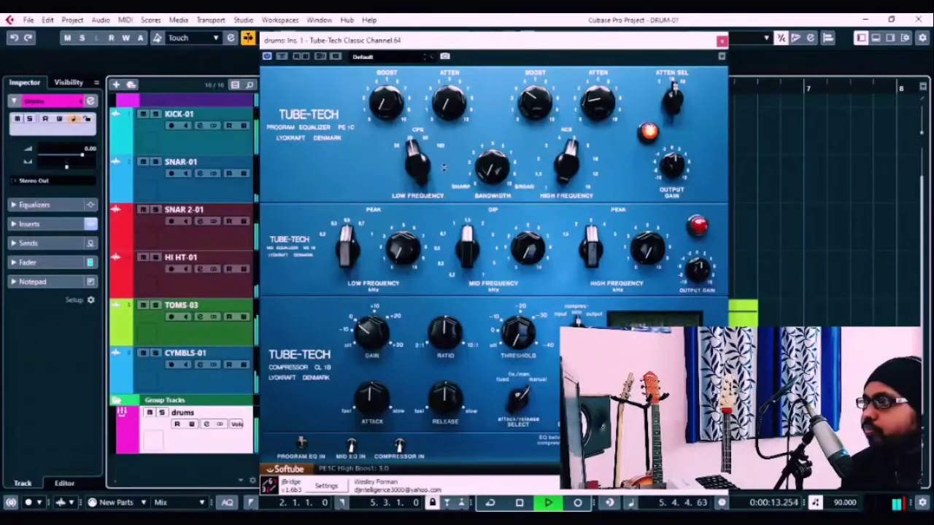
Set the Program EQ's low frequency to 60 Hz and adjust its low-band boost and attenuation during playback.
{"action": "key", "text": "space"}
{"action": "left_click", "coordinate": [411, 162]}
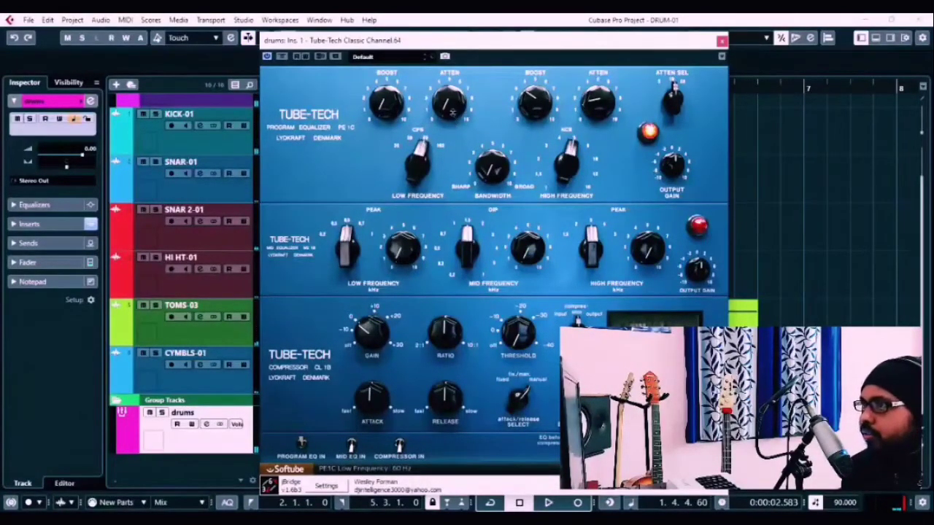
{"action": "left_click", "coordinate": [927, 158]}
{"action": "key", "text": "space"}
{"action": "mouse_move", "coordinate": [382, 104]}
{"action": "left_mouse_down"}
{"action": "mouse_move", "coordinate": [379, 84]}
{"action": "mouse_move", "coordinate": [377, 97]}
{"action": "left_mouse_up"}
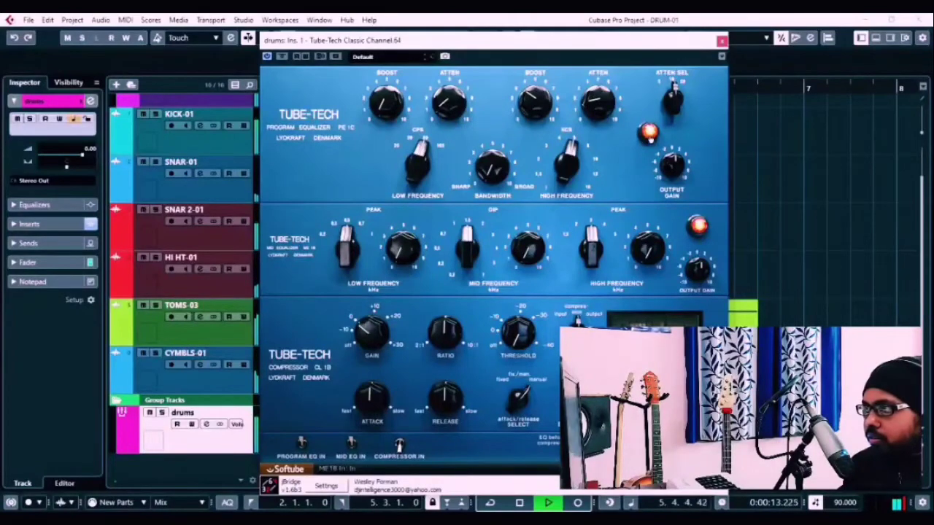
Bypass the Program EQ and set the Mid EQ's low frequency to 0.7 kHz, mid to 0.3 kHz and high to 4.0 kHz.
{"action": "left_click", "coordinate": [651, 138]}
{"action": "left_click_drag", "start_coordinate": [354, 268], "coordinate": [356, 254]}
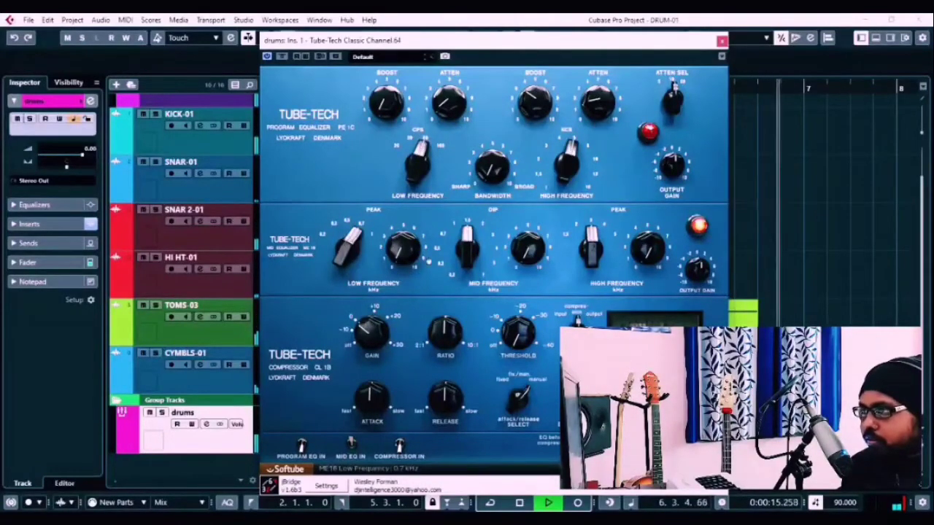
{"action": "key", "text": "space"}
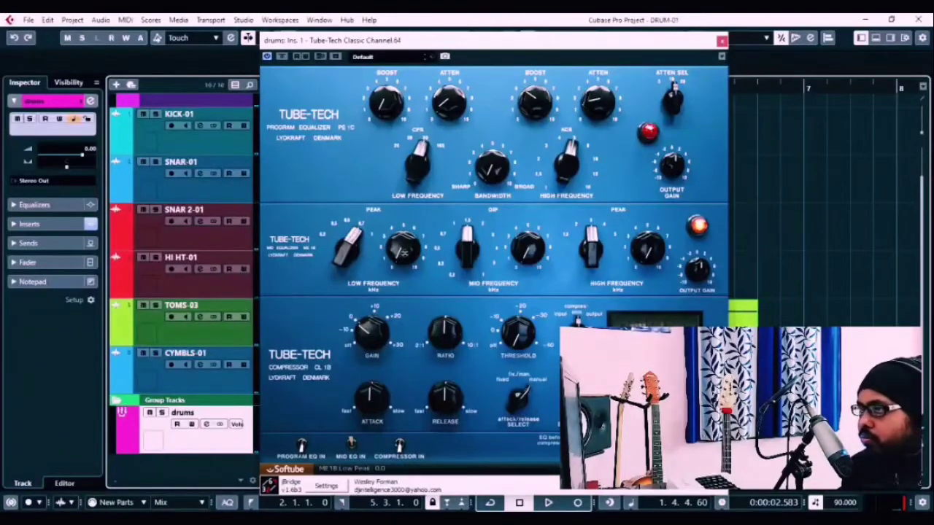
{"action": "key", "text": "space"}
{"action": "left_click_drag", "start_coordinate": [468, 258], "coordinate": [464, 375]}
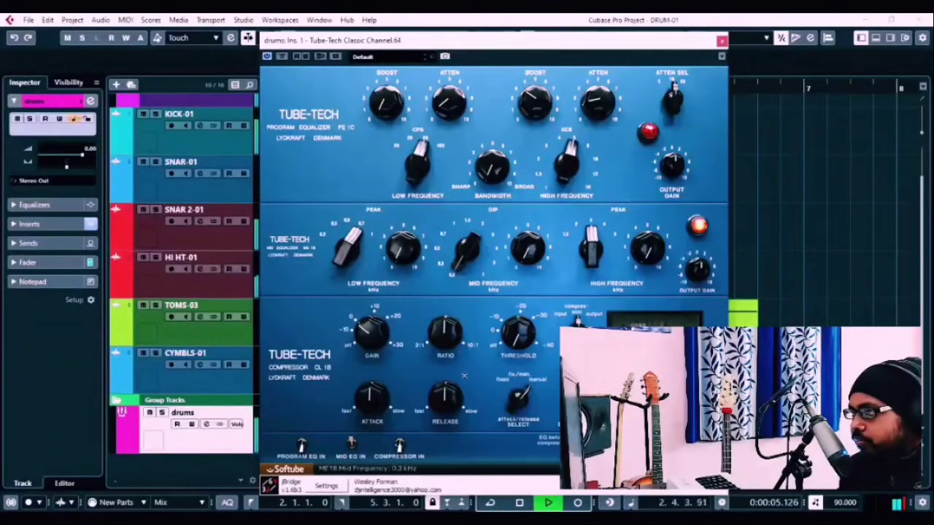
{"action": "left_click_drag", "start_coordinate": [591, 248], "coordinate": [591, 226]}
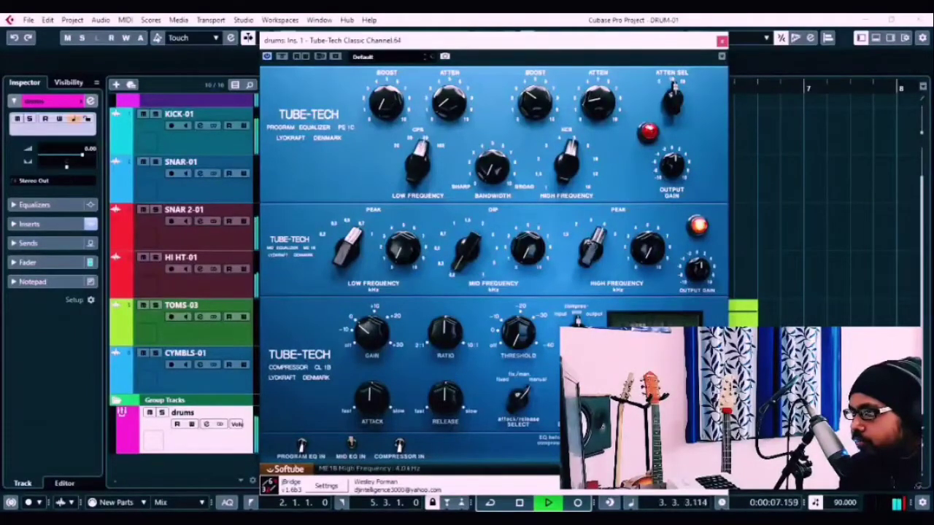
Compare the drum mix with the Mid EQ section bypassed and engaged during playback.
{"action": "left_click", "coordinate": [697, 227]}
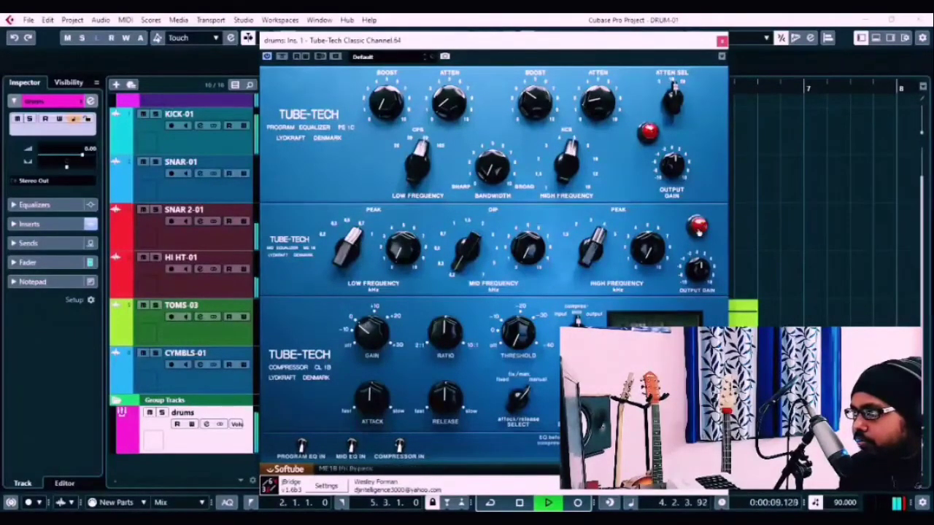
{"action": "left_click", "coordinate": [698, 227]}
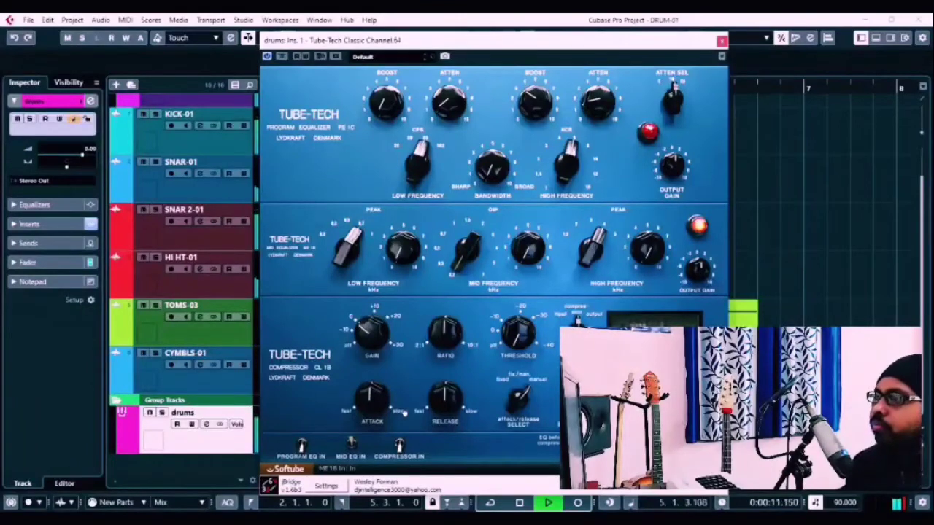
{"action": "left_click", "coordinate": [697, 226]}
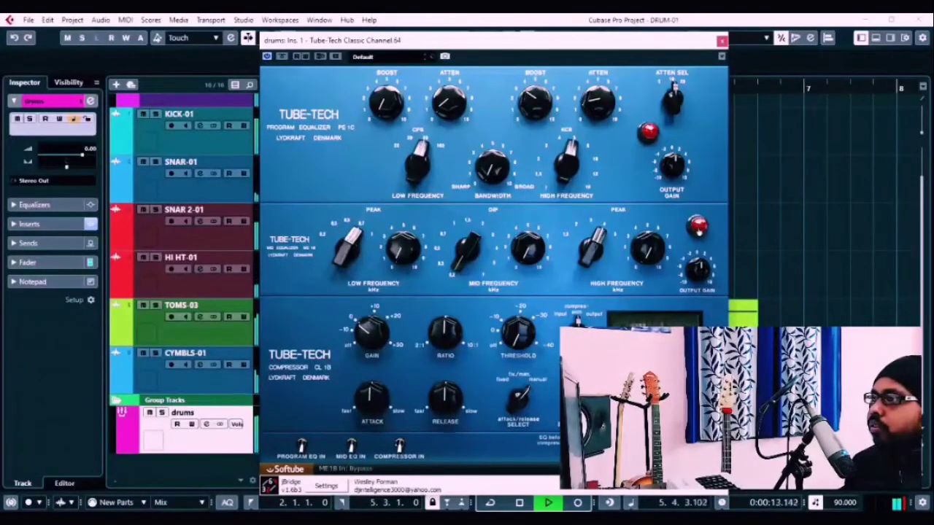
{"action": "left_click", "coordinate": [698, 227]}
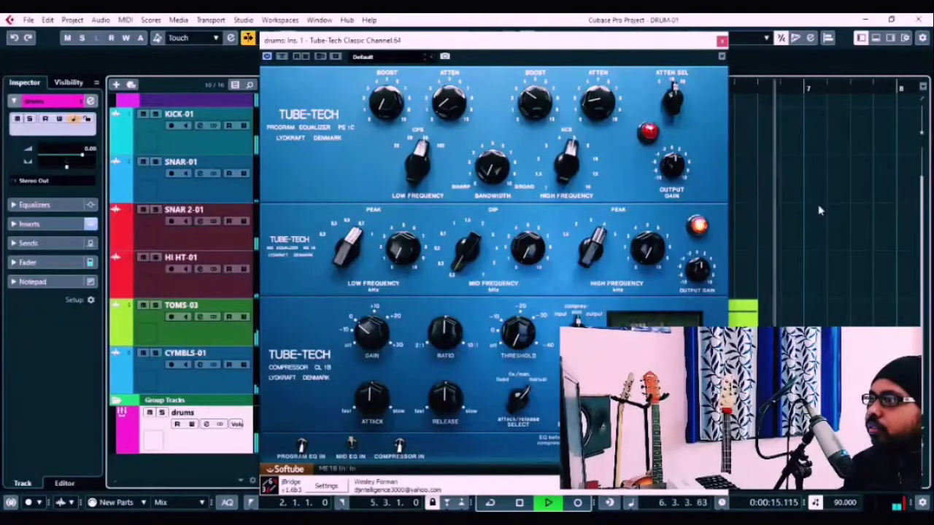
{"action": "key", "text": "space"}
{"action": "key", "text": "space"}
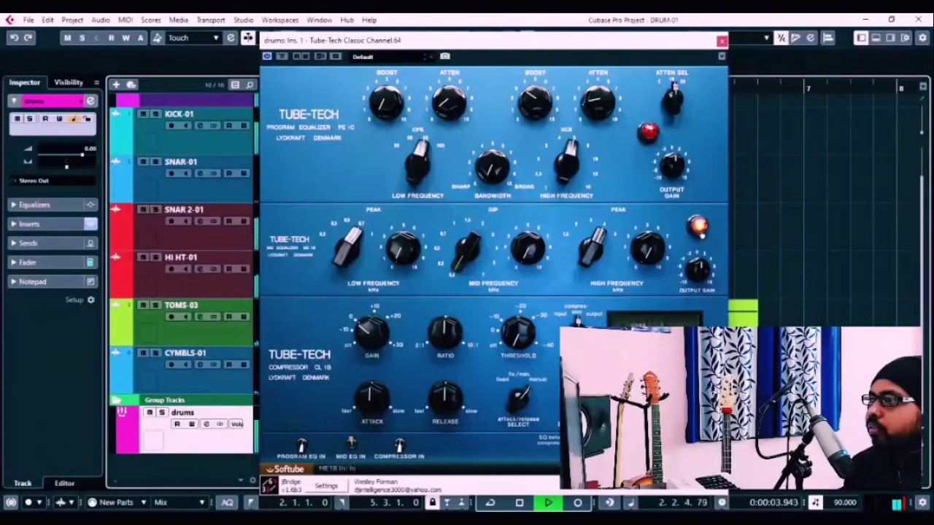
{"action": "key", "text": "space"}
Engage the CL 1B compressor section and leave both the Program EQ and Mid EQ bypassed.
{"action": "left_click", "coordinate": [698, 227]}
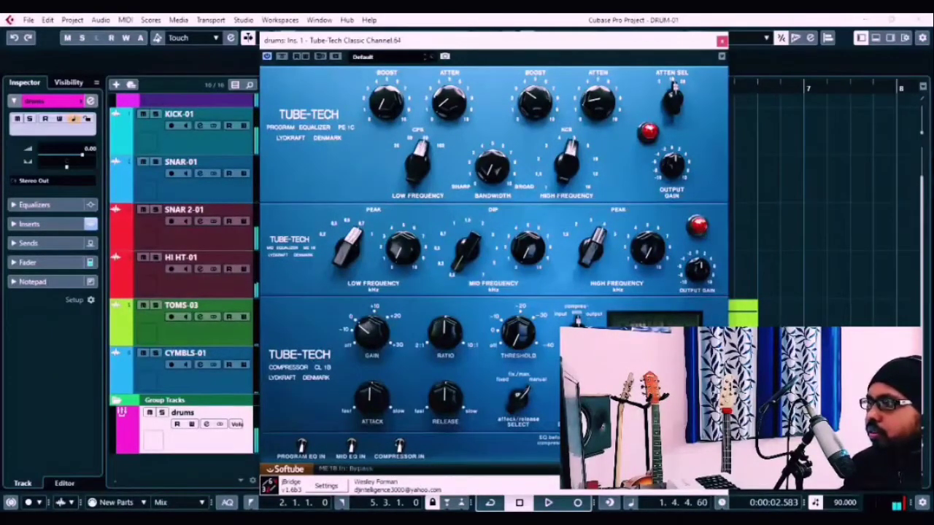
{"action": "left_click", "coordinate": [399, 447]}
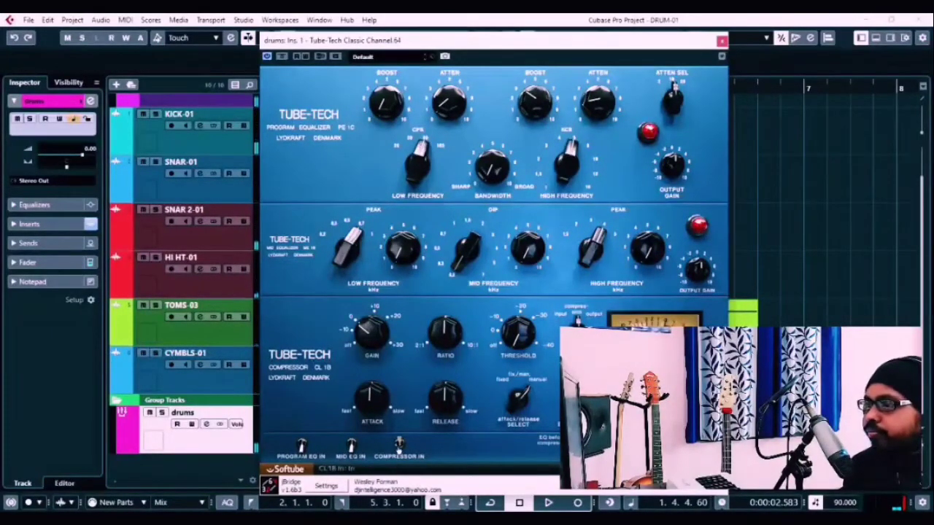
{"action": "left_click", "coordinate": [353, 446]}
{"action": "left_click", "coordinate": [302, 445]}
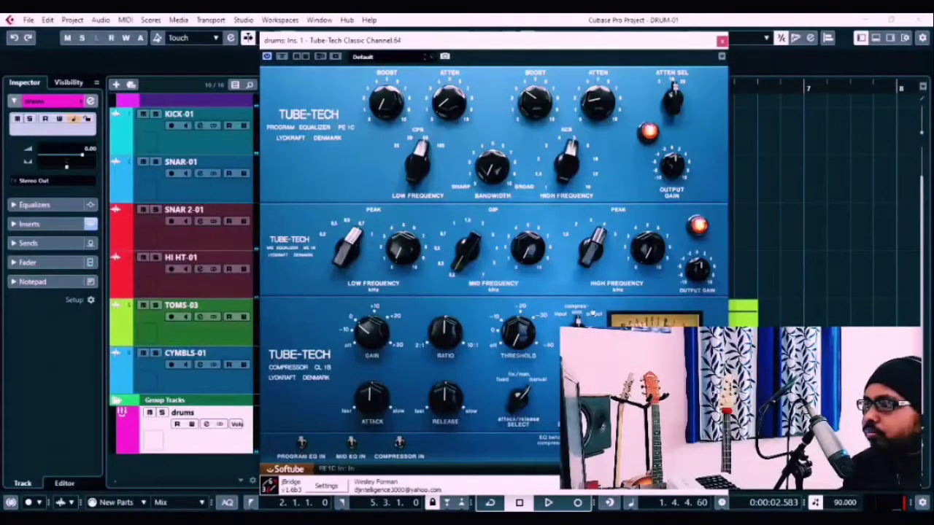
{"action": "left_click", "coordinate": [351, 444]}
{"action": "left_click", "coordinate": [303, 445]}
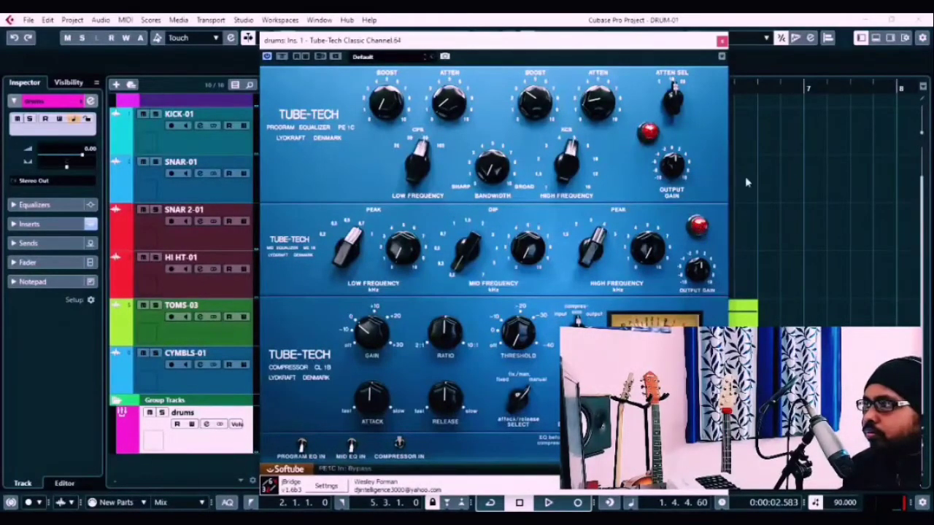
During playback, set the compressor's ratio to 4.7, threshold to 0.8 dB and attack to 0.025.
{"action": "key", "text": "space"}
{"action": "key", "text": "space"}
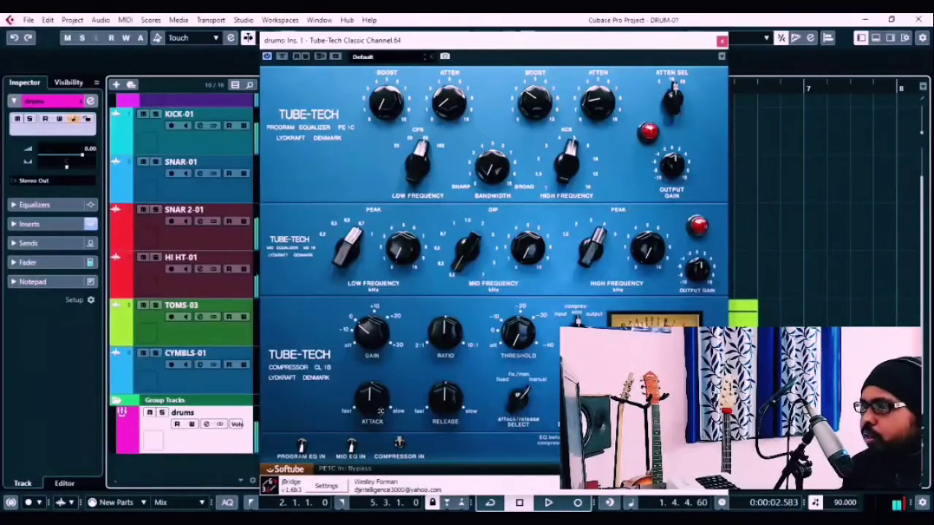
{"action": "key", "text": "space"}
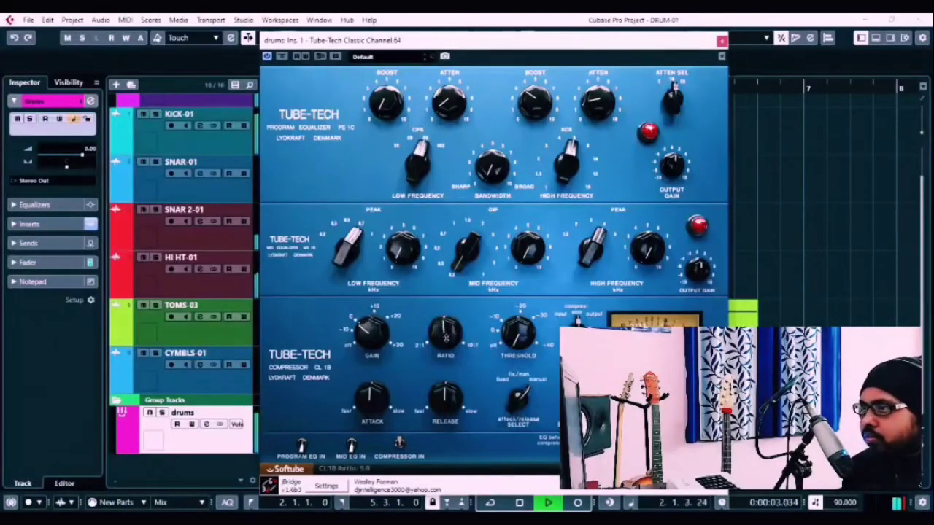
{"action": "mouse_move", "coordinate": [447, 344]}
{"action": "left_mouse_down"}
{"action": "mouse_move", "coordinate": [446, 364]}
{"action": "mouse_move", "coordinate": [447, 353]}
{"action": "left_mouse_up"}
{"action": "left_click_drag", "start_coordinate": [511, 332], "coordinate": [510, 311]}
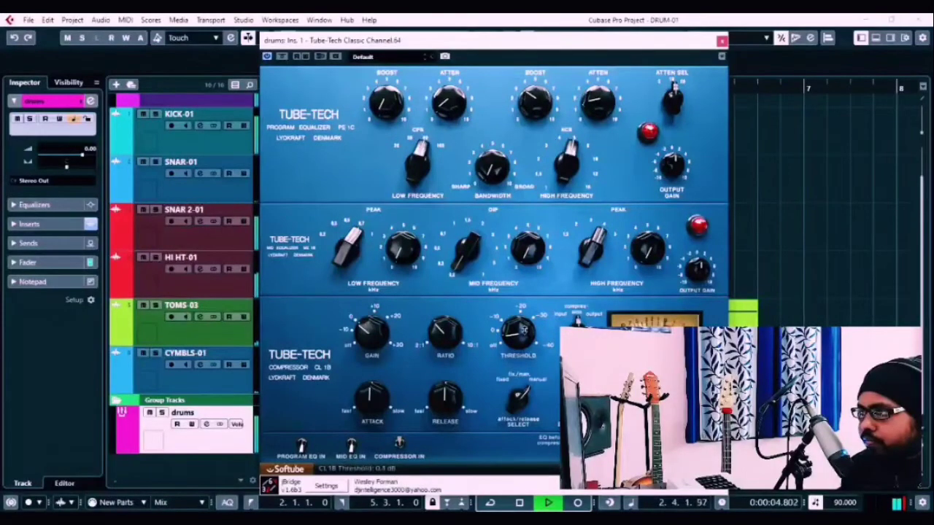
{"action": "left_click_drag", "start_coordinate": [452, 339], "coordinate": [452, 340]}
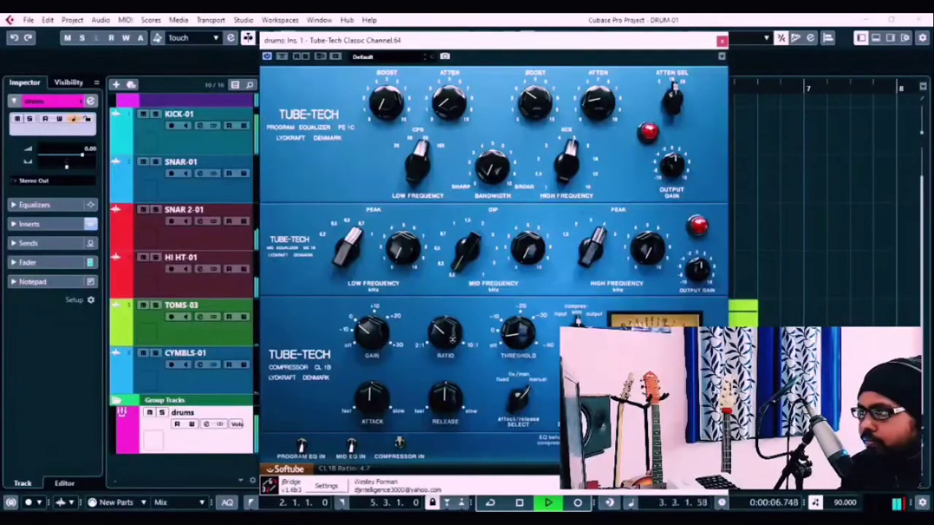
{"action": "left_click_drag", "start_coordinate": [358, 408], "coordinate": [378, 471]}
{"action": "left_click", "coordinate": [789, 238]}
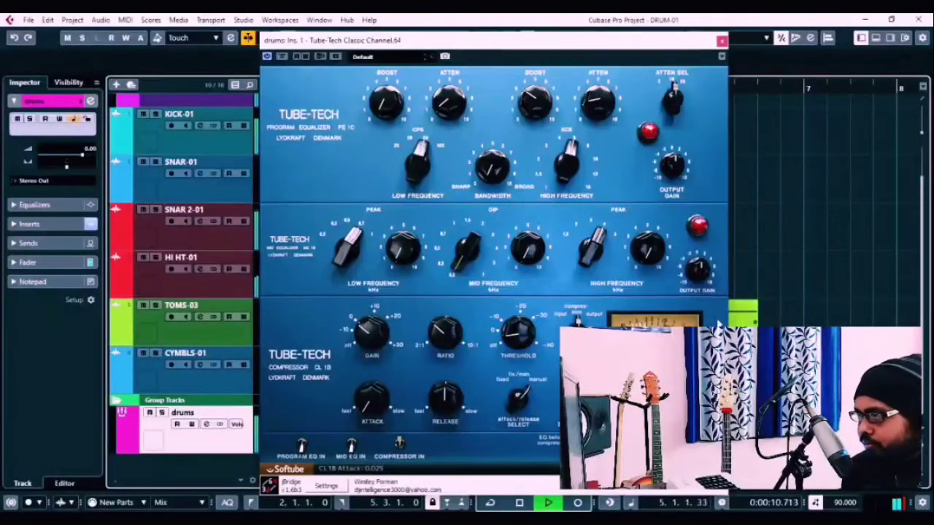
{"action": "key", "text": "space"}
Set the compressor's release to 0.655, threshold to 0.5 dB and ratio to 5.0, playing the drum mix to check.
{"action": "left_click", "coordinate": [437, 394]}
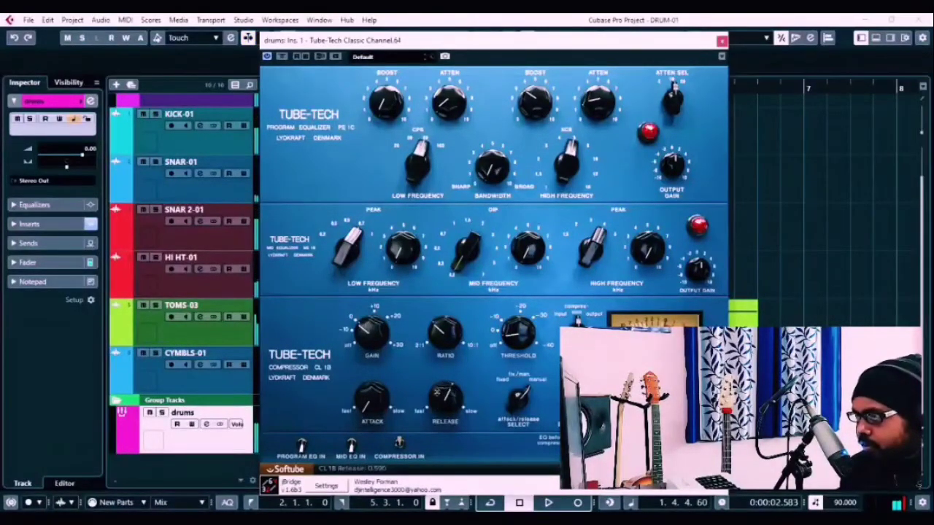
{"action": "left_click", "coordinate": [808, 240]}
{"action": "key", "text": "space"}
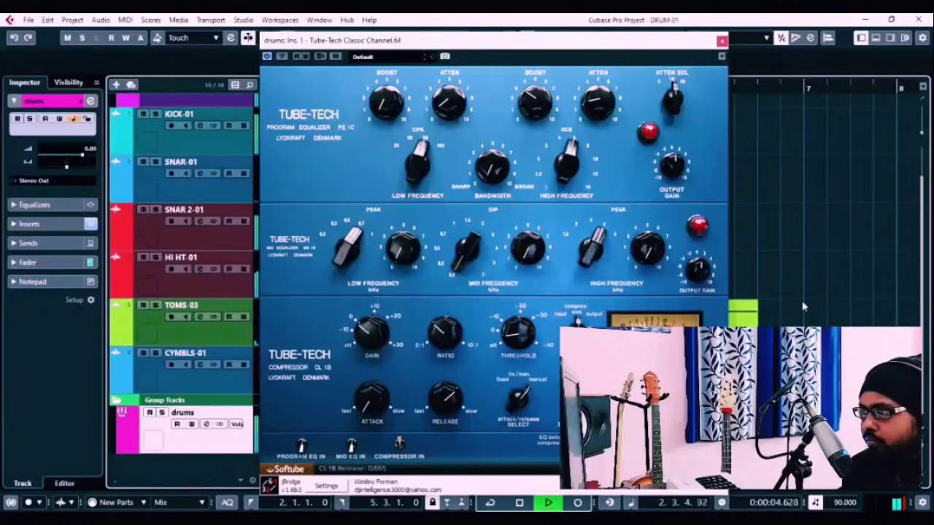
{"action": "left_click", "coordinate": [518, 339]}
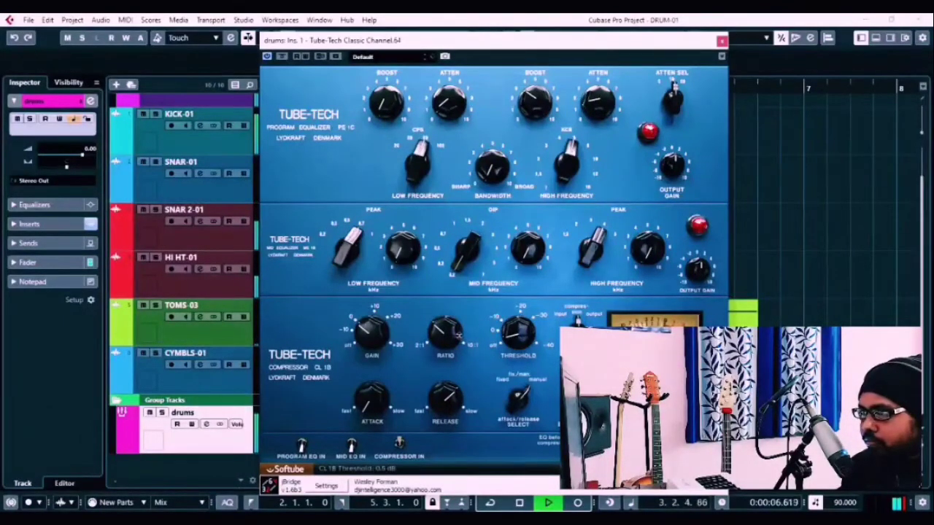
{"action": "left_click_drag", "start_coordinate": [455, 336], "coordinate": [453, 329]}
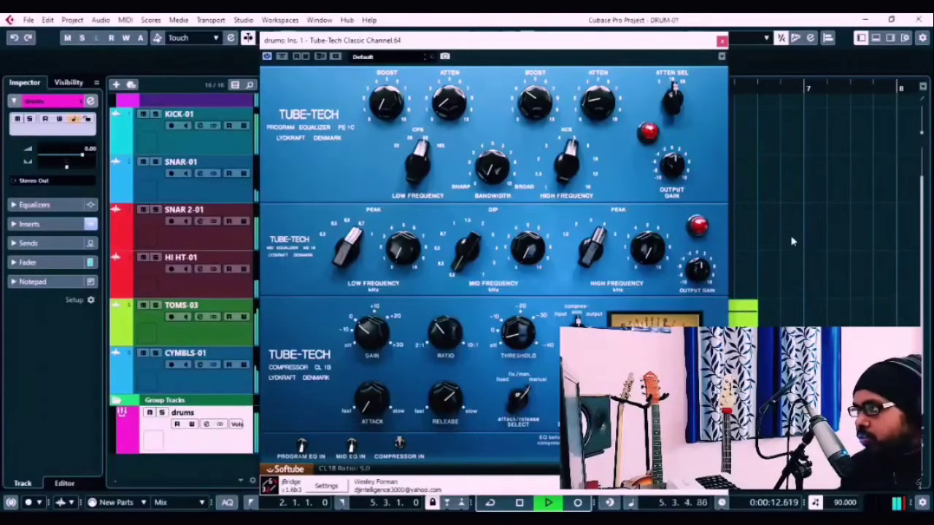
Re-engage the Mid EQ and Program EQ sections alongside the compressor during playback.
{"action": "left_click", "coordinate": [867, 244]}
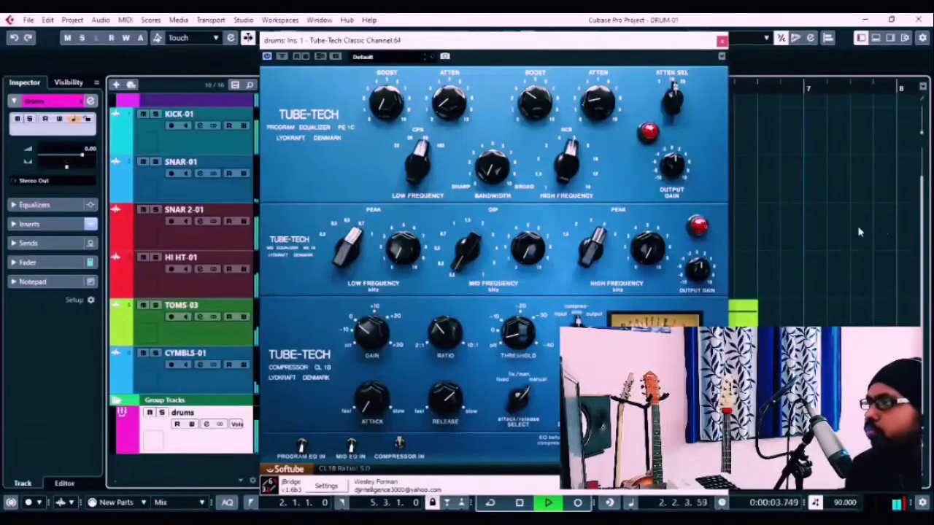
{"action": "left_click", "coordinate": [698, 232]}
{"action": "left_click", "coordinate": [648, 132]}
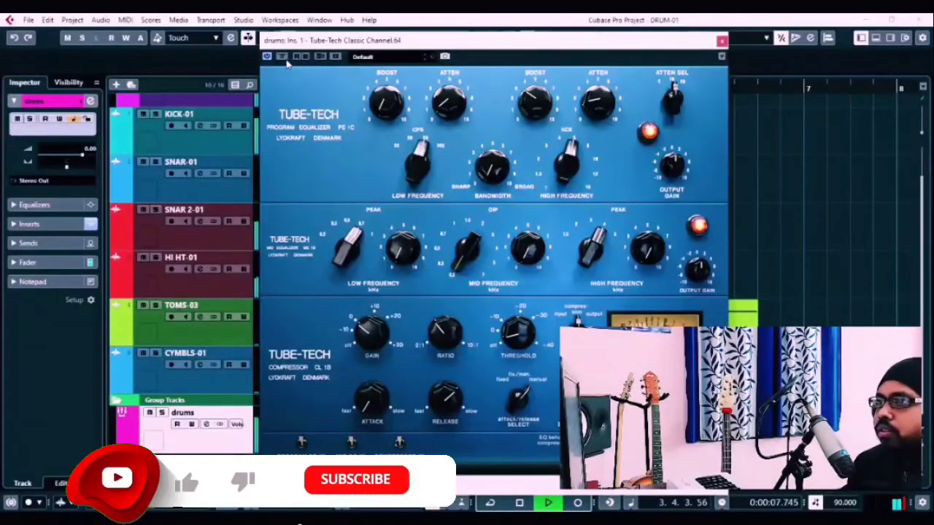
Compare the drum mix with the whole Tube-Tech Classic Channel bypassed and active.
{"action": "left_click", "coordinate": [759, 126]}
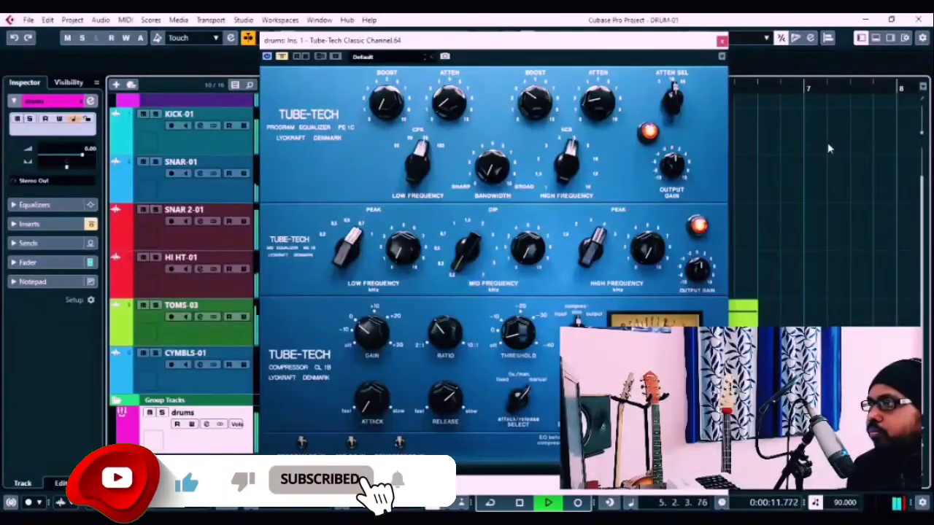
{"action": "key", "text": "space"}
{"action": "key", "text": "space"}
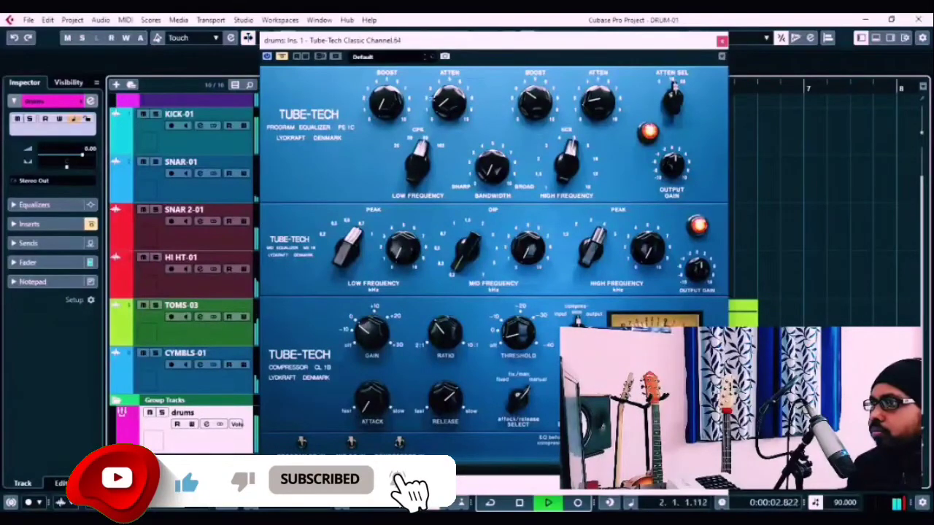
{"action": "key", "text": "space"}
{"action": "left_click", "coordinate": [283, 57]}
{"action": "left_click", "coordinate": [791, 155]}
{"action": "key", "text": "space"}
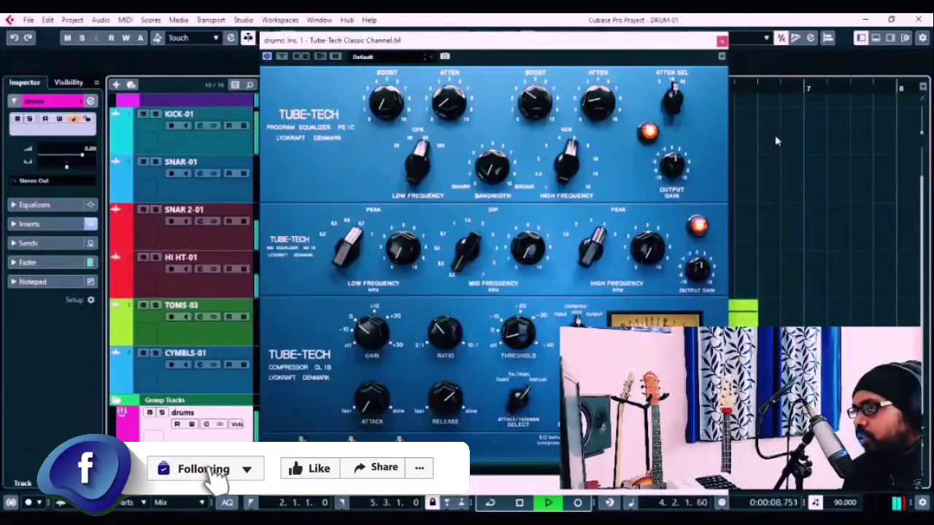
Stop playback, close the Tube-Tech Classic Channel window and place the playhead just before bar 2.
{"action": "left_click_drag", "start_coordinate": [460, 47], "coordinate": [494, 48]}
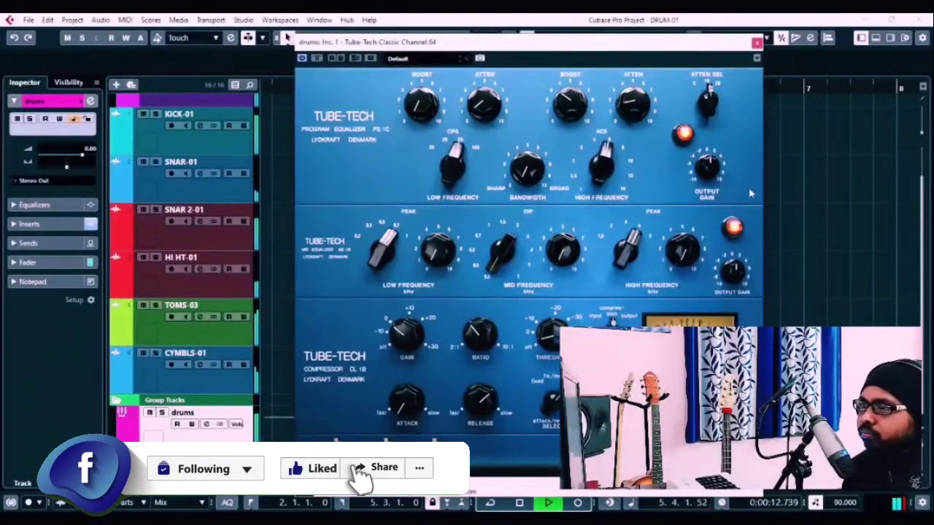
{"action": "key", "text": "space"}
{"action": "left_click", "coordinate": [757, 42]}
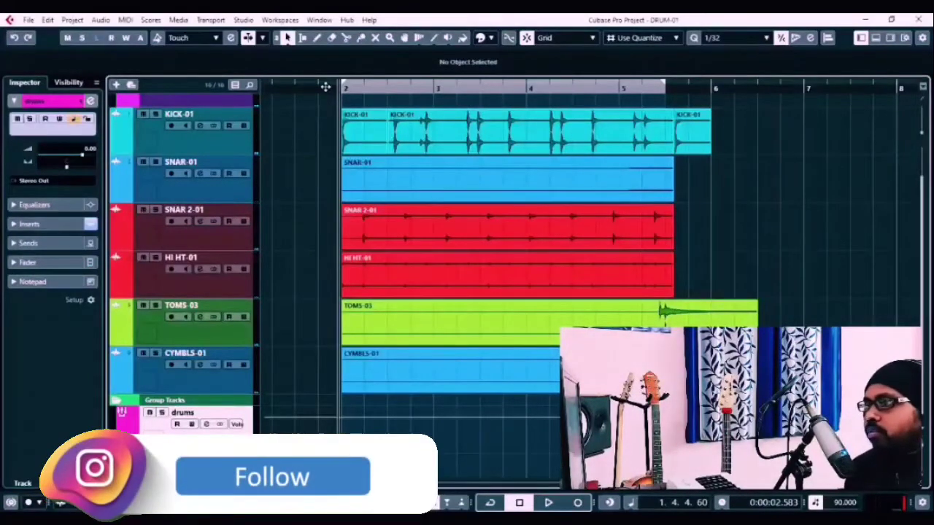
{"action": "left_click_drag", "start_coordinate": [325, 86], "coordinate": [333, 96]}
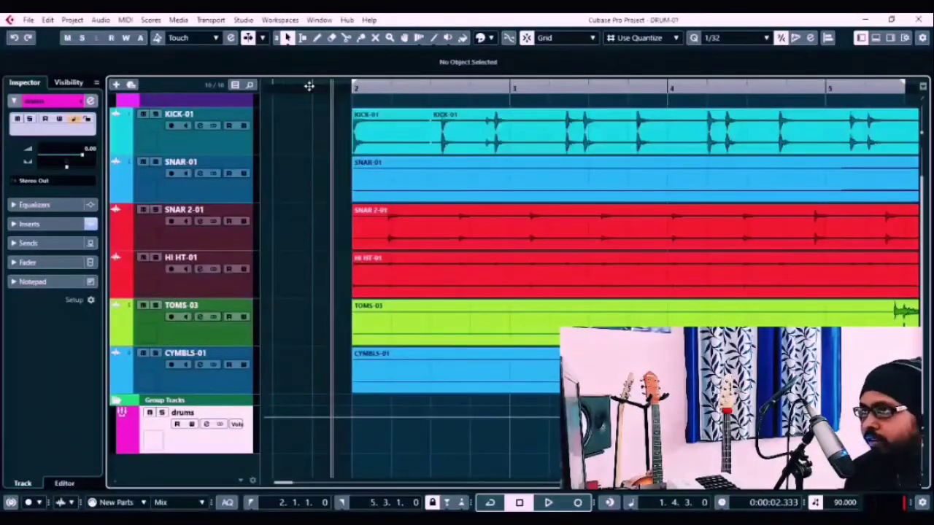
{"action": "left_click", "coordinate": [306, 89]}
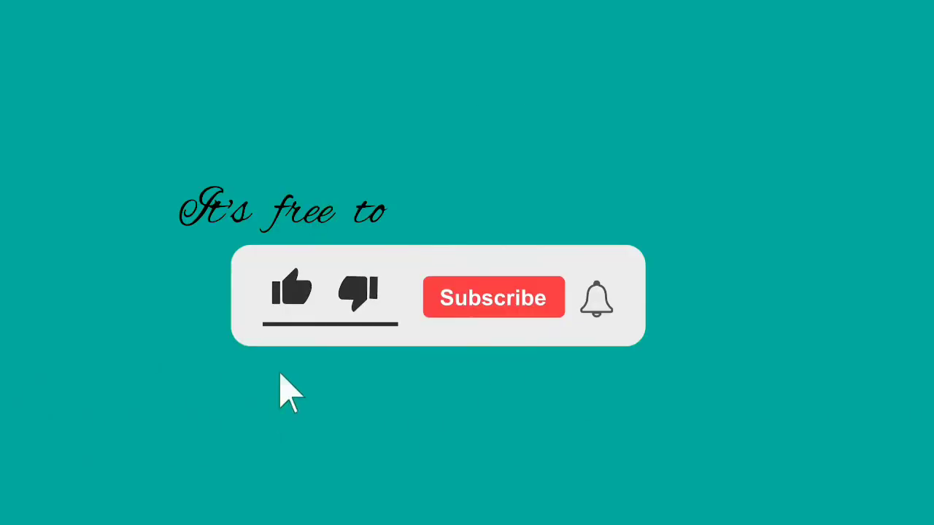